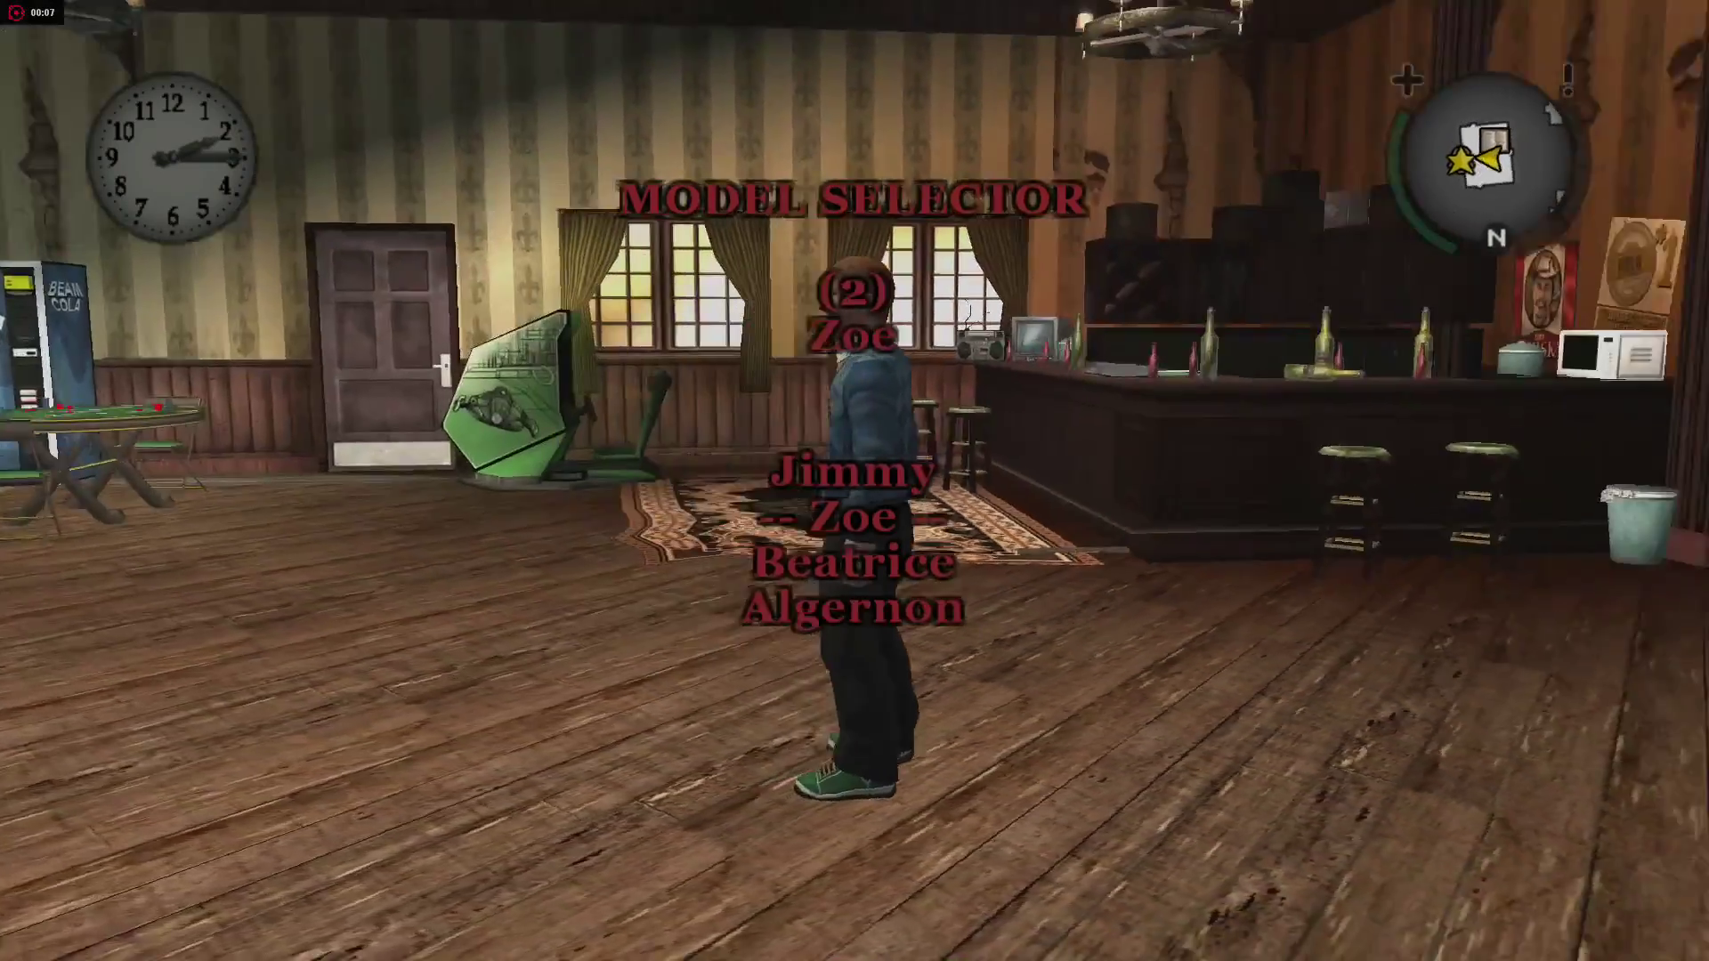
- Cycle the Model Selector to Gary, apply him as the player, and walk toward the camera
key("Right")
key("Right")
key("Right")
key("Right")
key("Right")
key("Right")
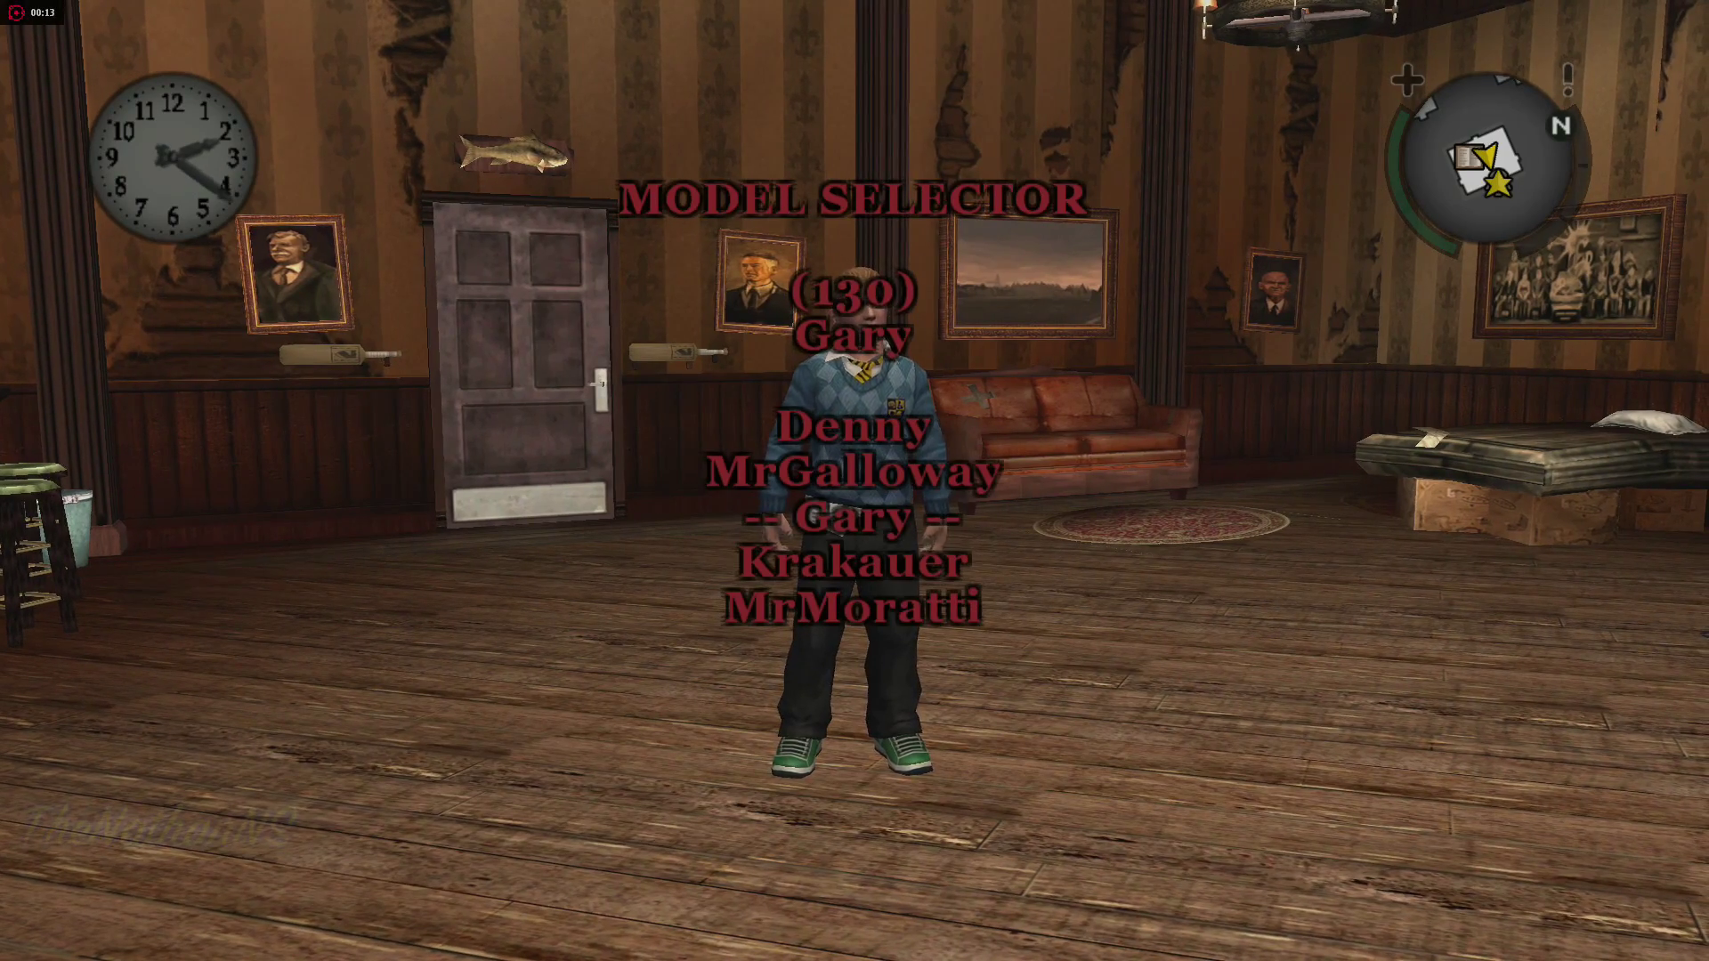
key("Return")
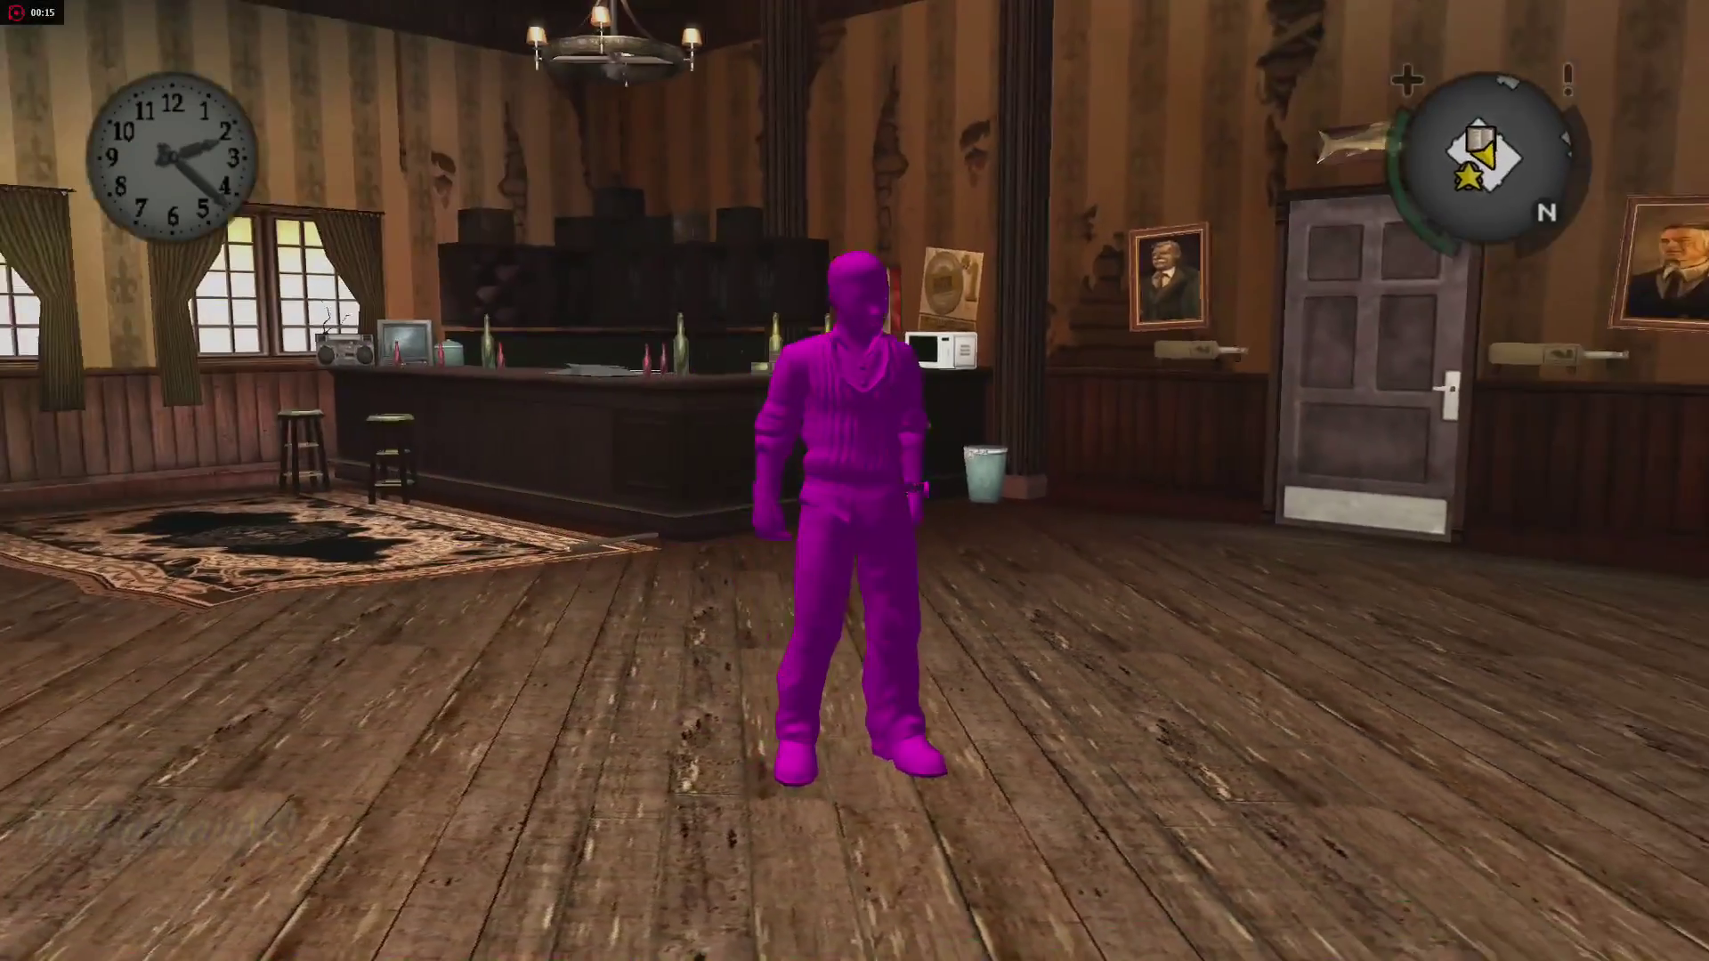
key("s")
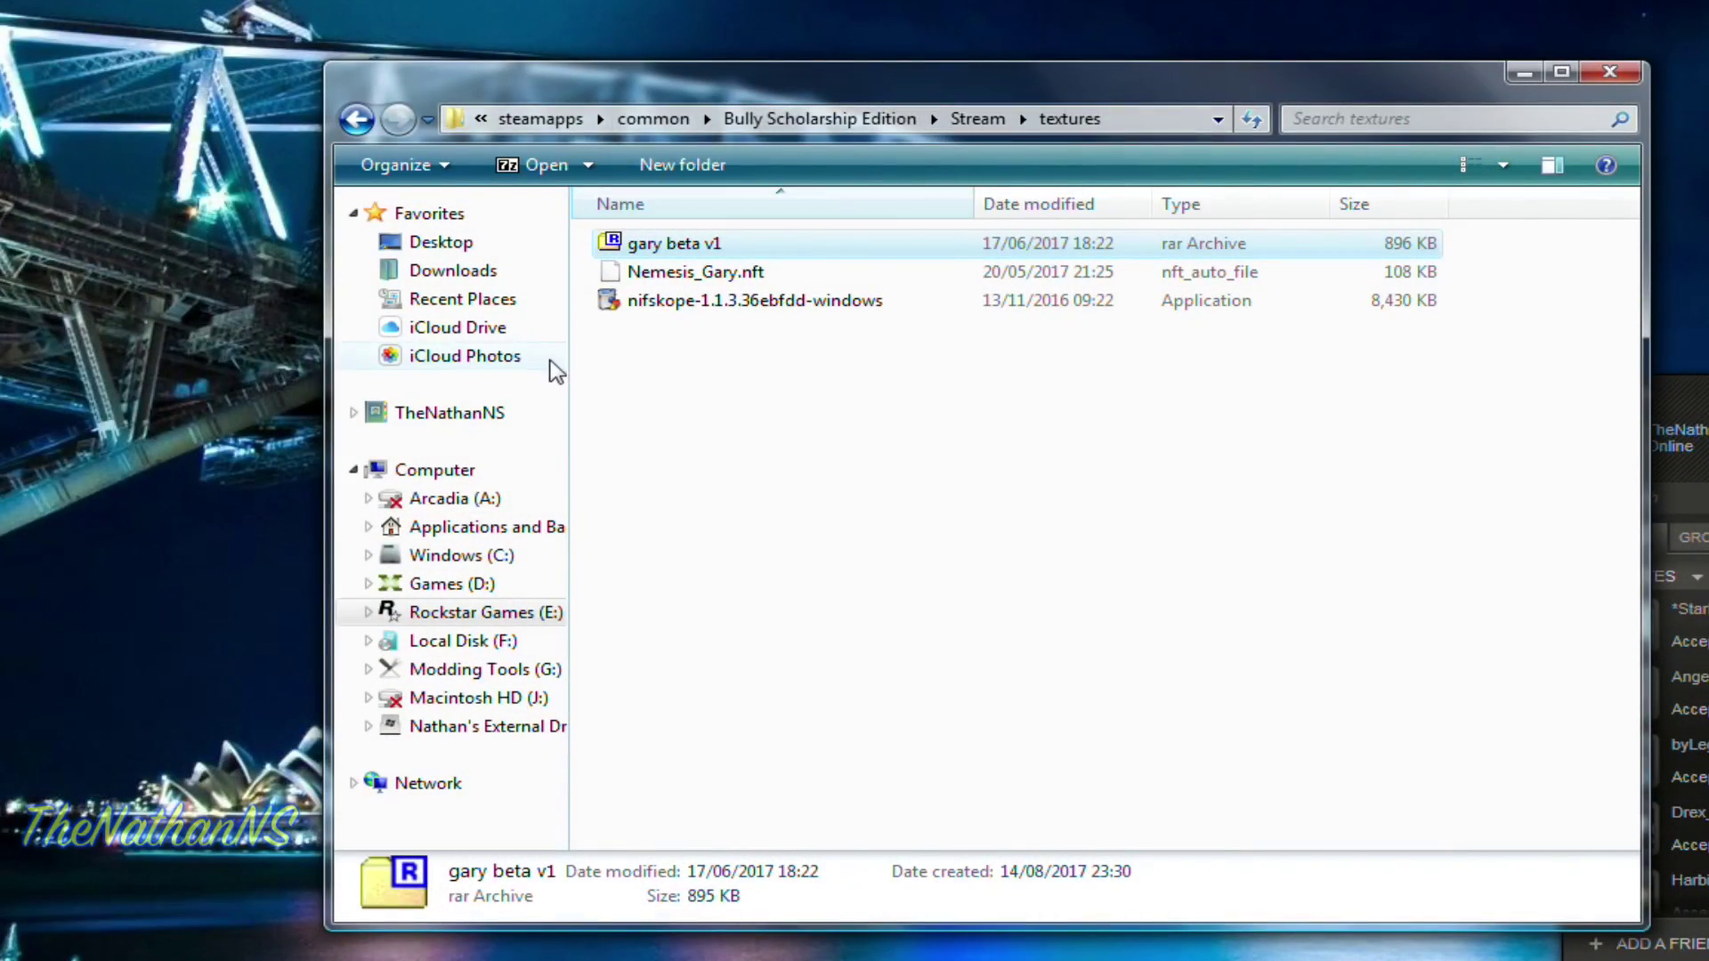
left_click(683, 302)
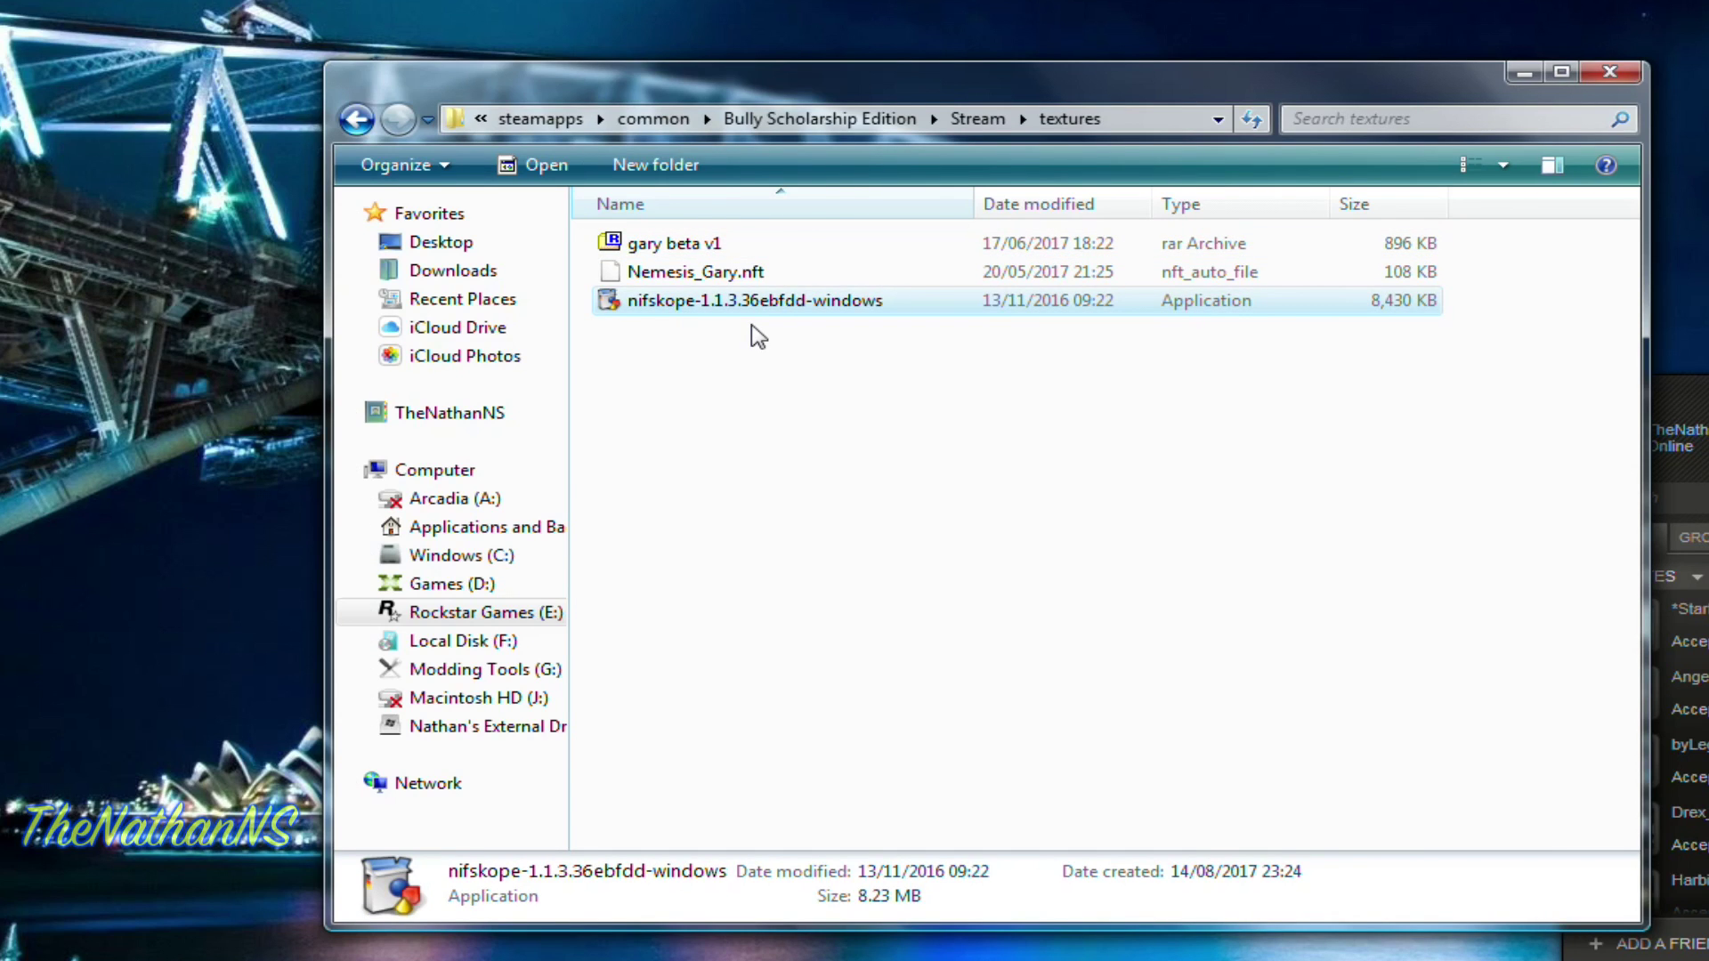
left_click(736, 272)
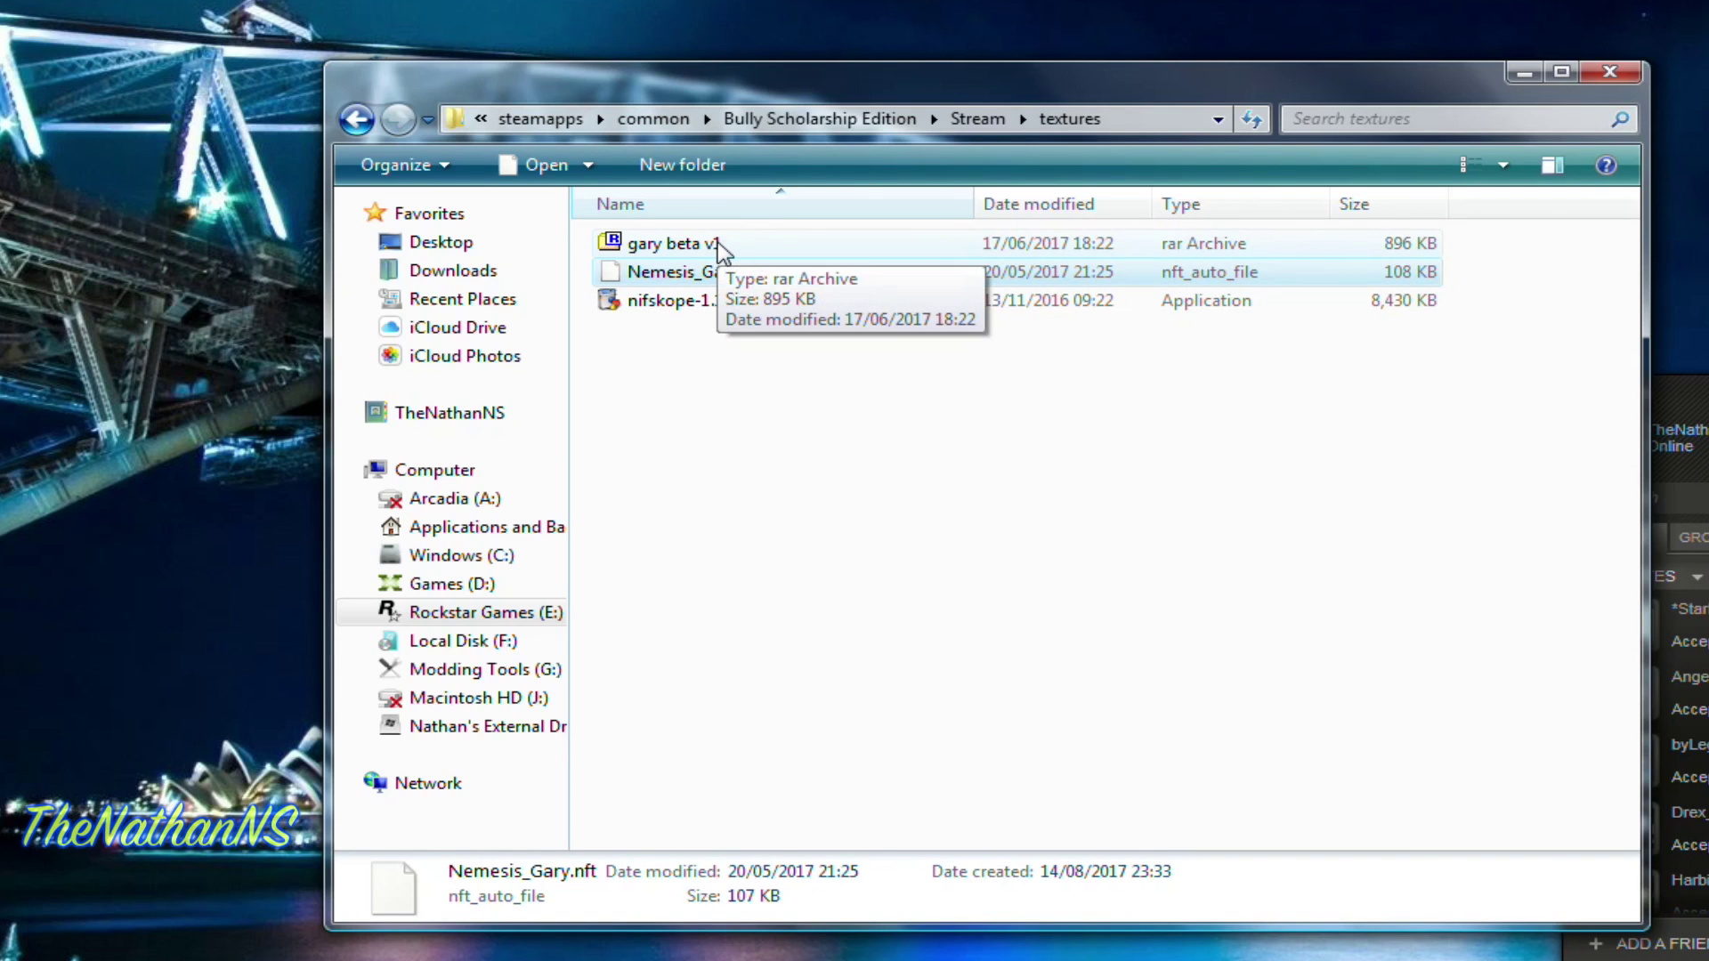
left_click(717, 246)
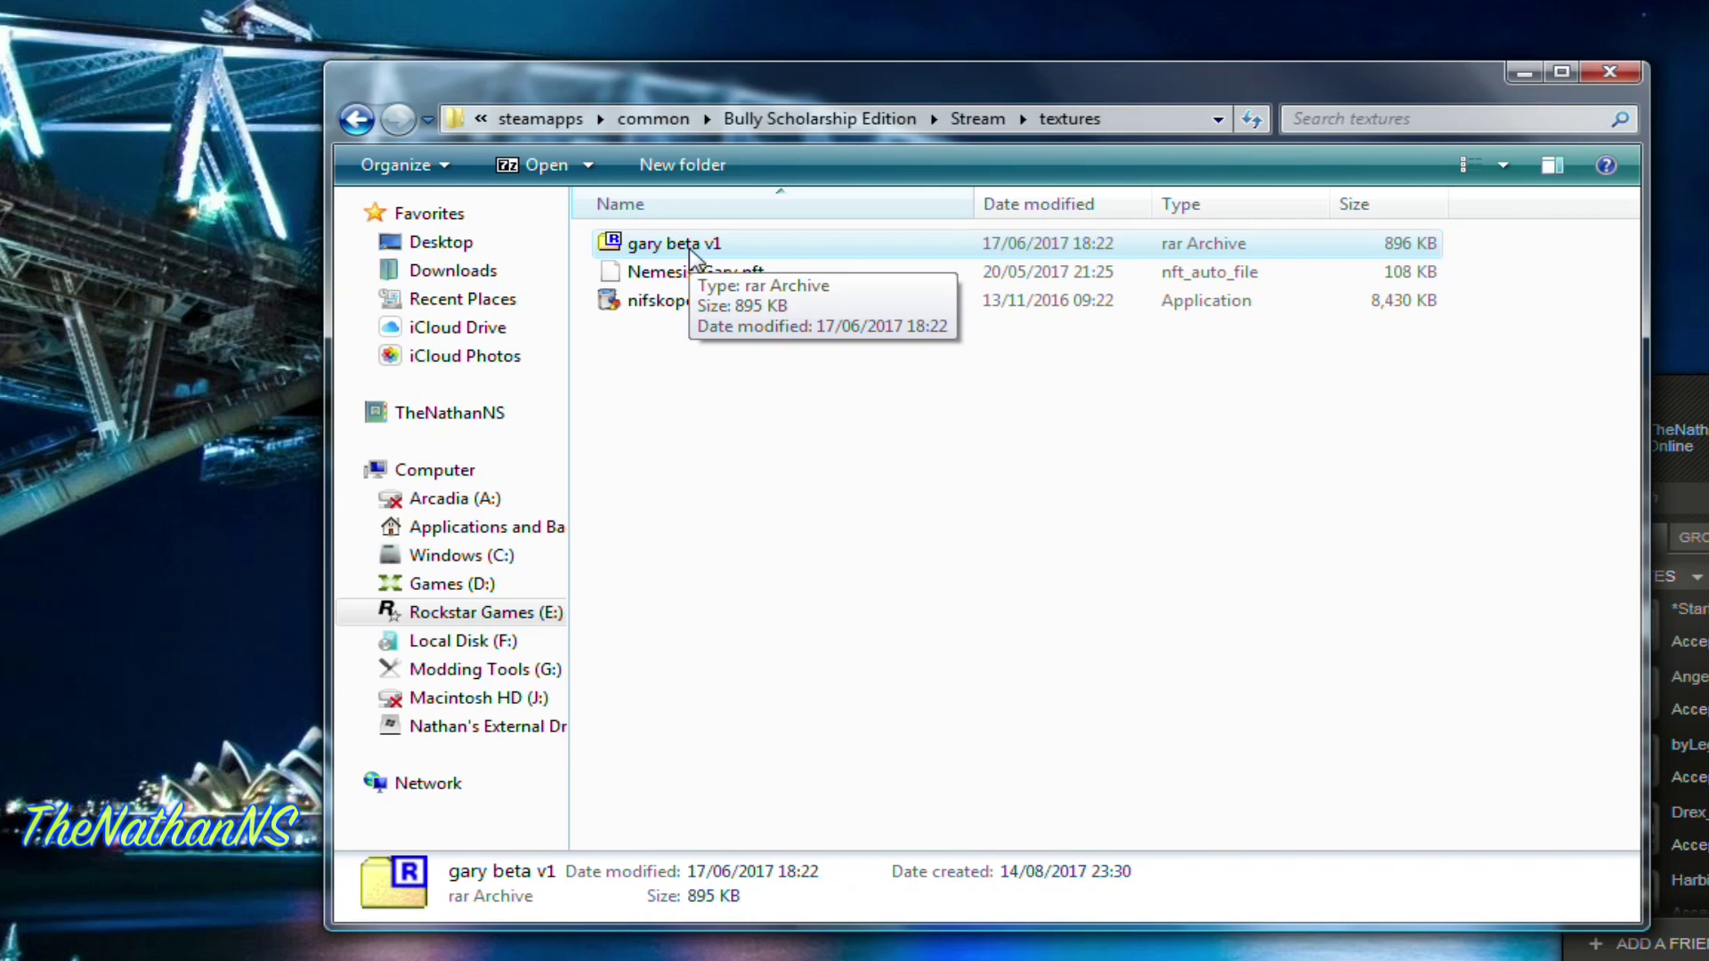
- Open gary beta v1 in 7-Zip, select Nemesis_Gary_MD_d.tga, and place the archive beside Explorer
double_click(692, 255)
left_click_drag(600, 320, 861, 222)
left_click(508, 442)
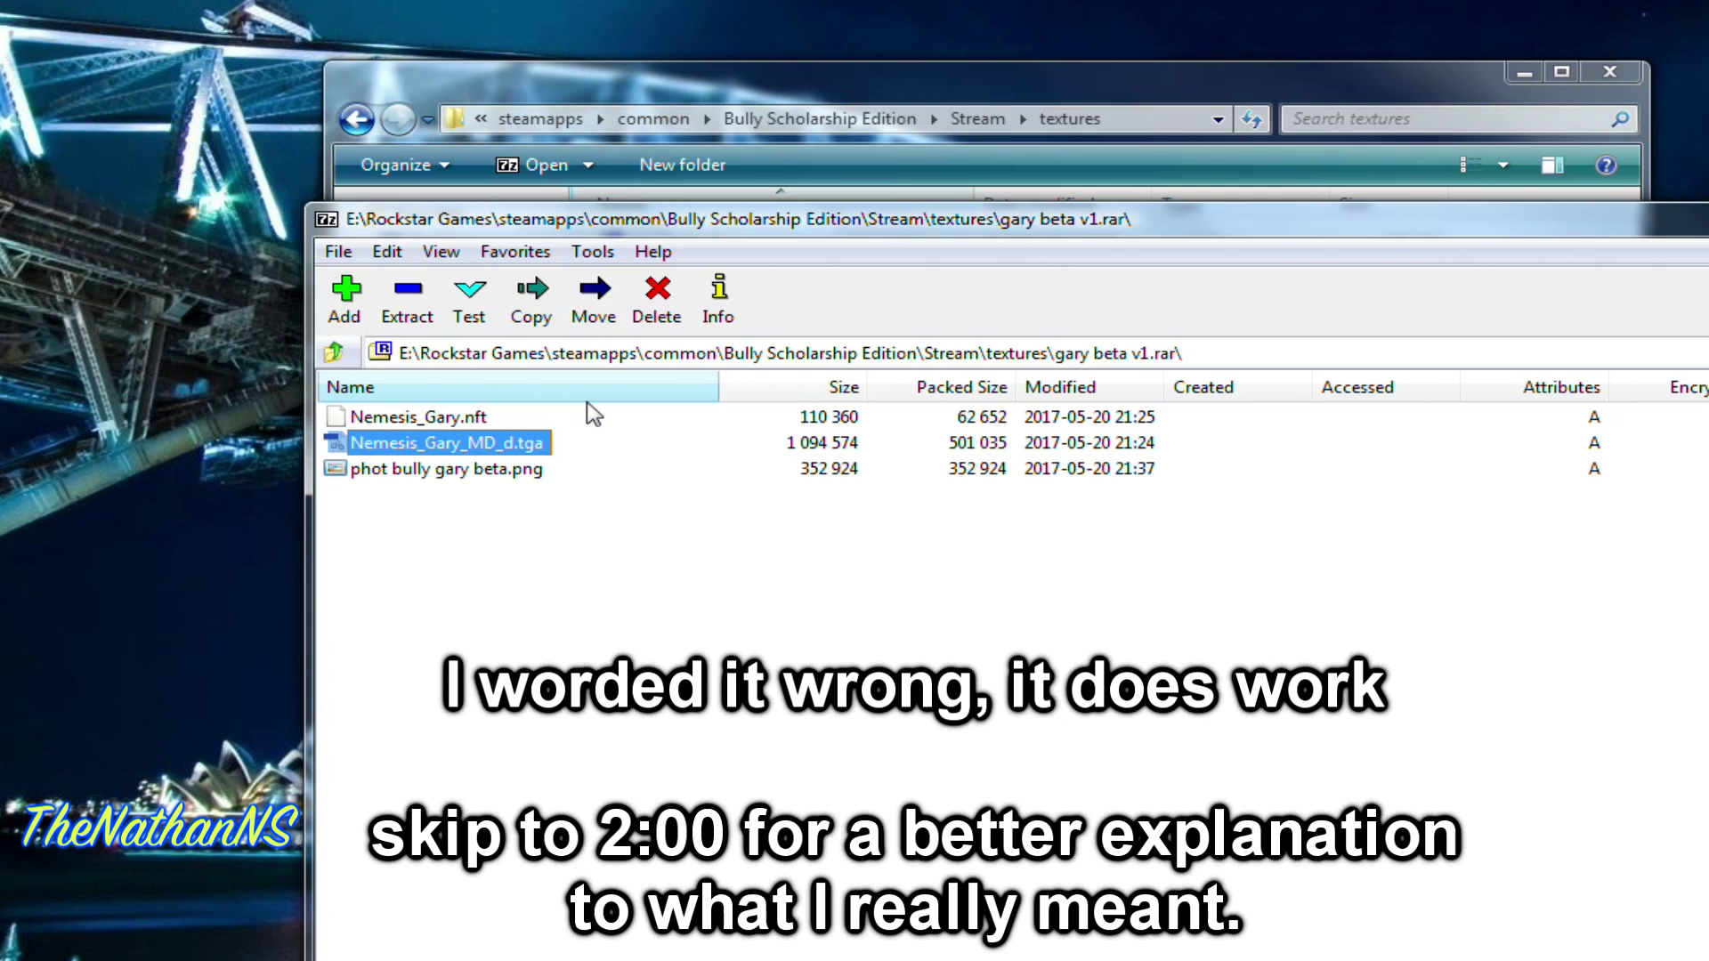
left_click_drag(699, 78, 375, 57)
key("alt+Tab")
left_click(498, 443)
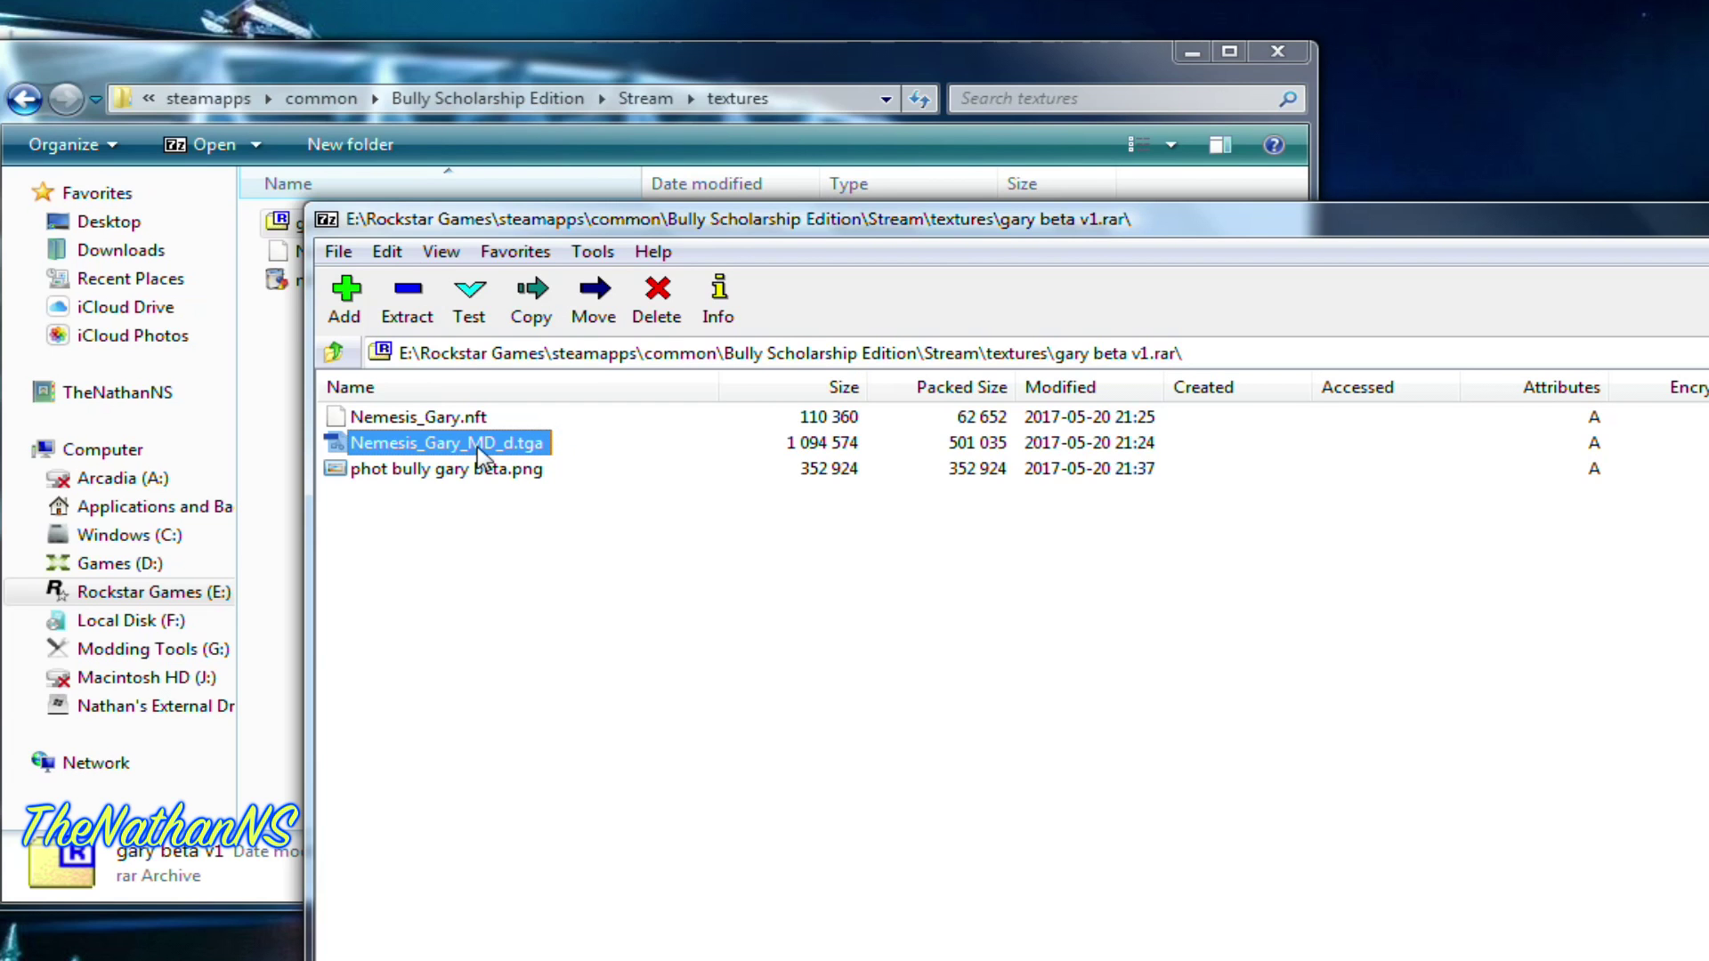
left_click_drag(595, 231, 980, 273)
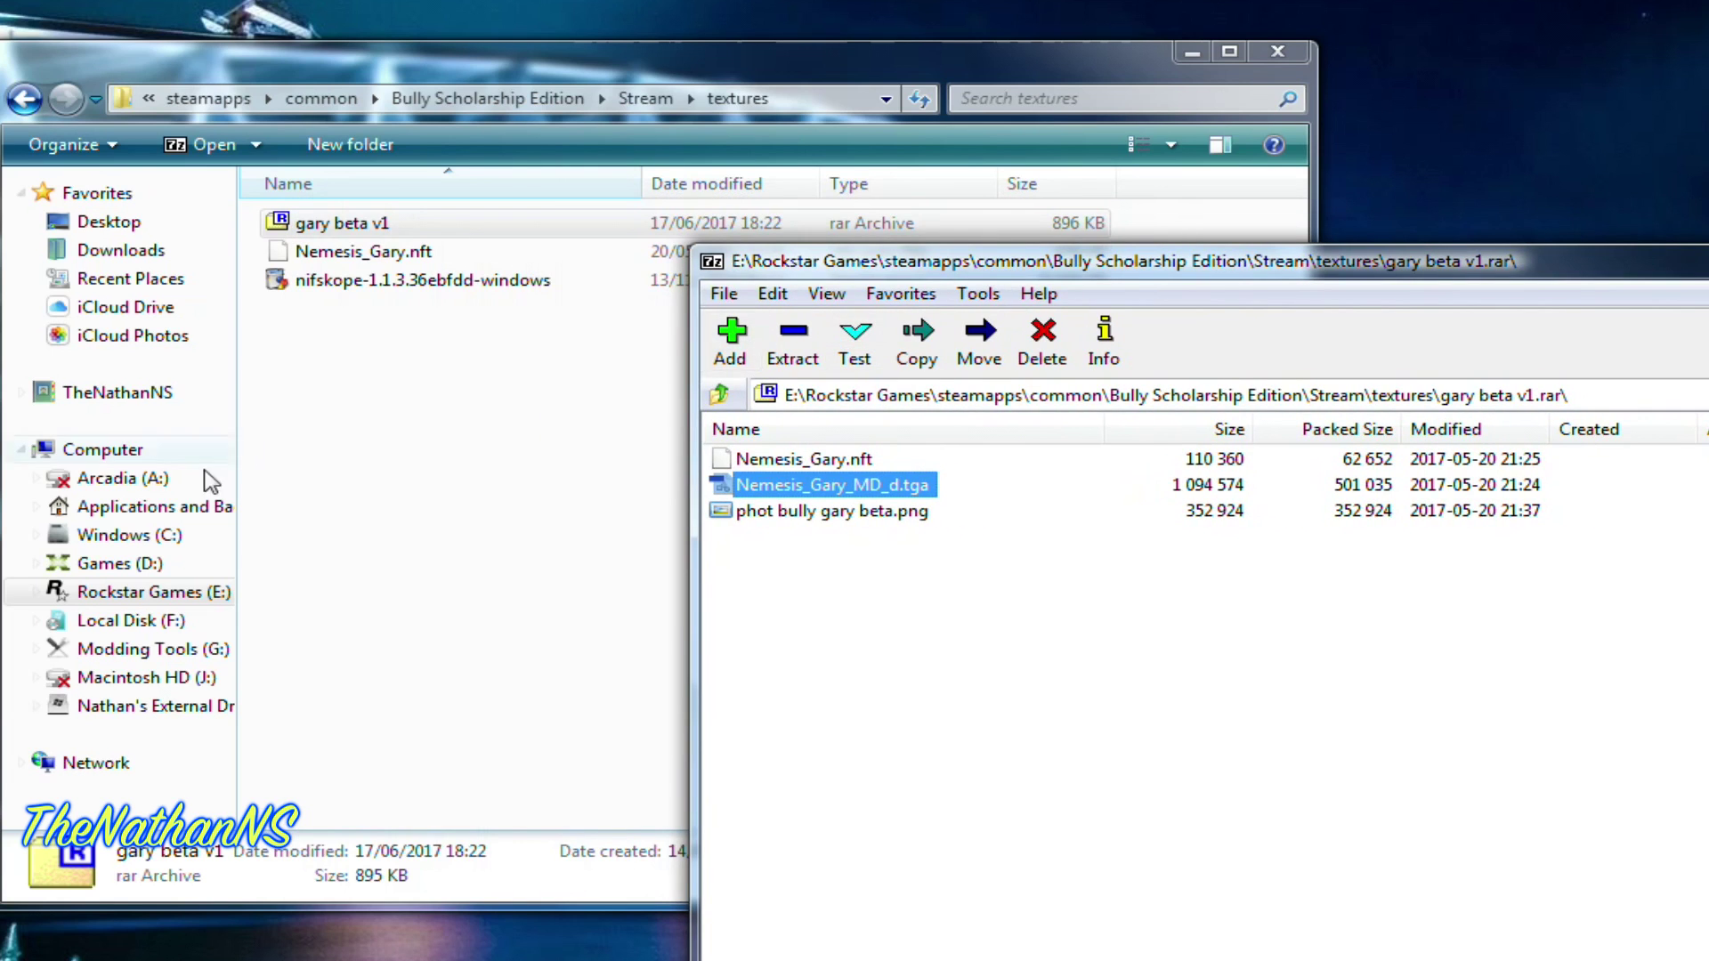
- Copy Nemesis_Gary_MD_d.tga from the archive into C:\textures\beta gary, replacing the existing file
left_click(162, 537)
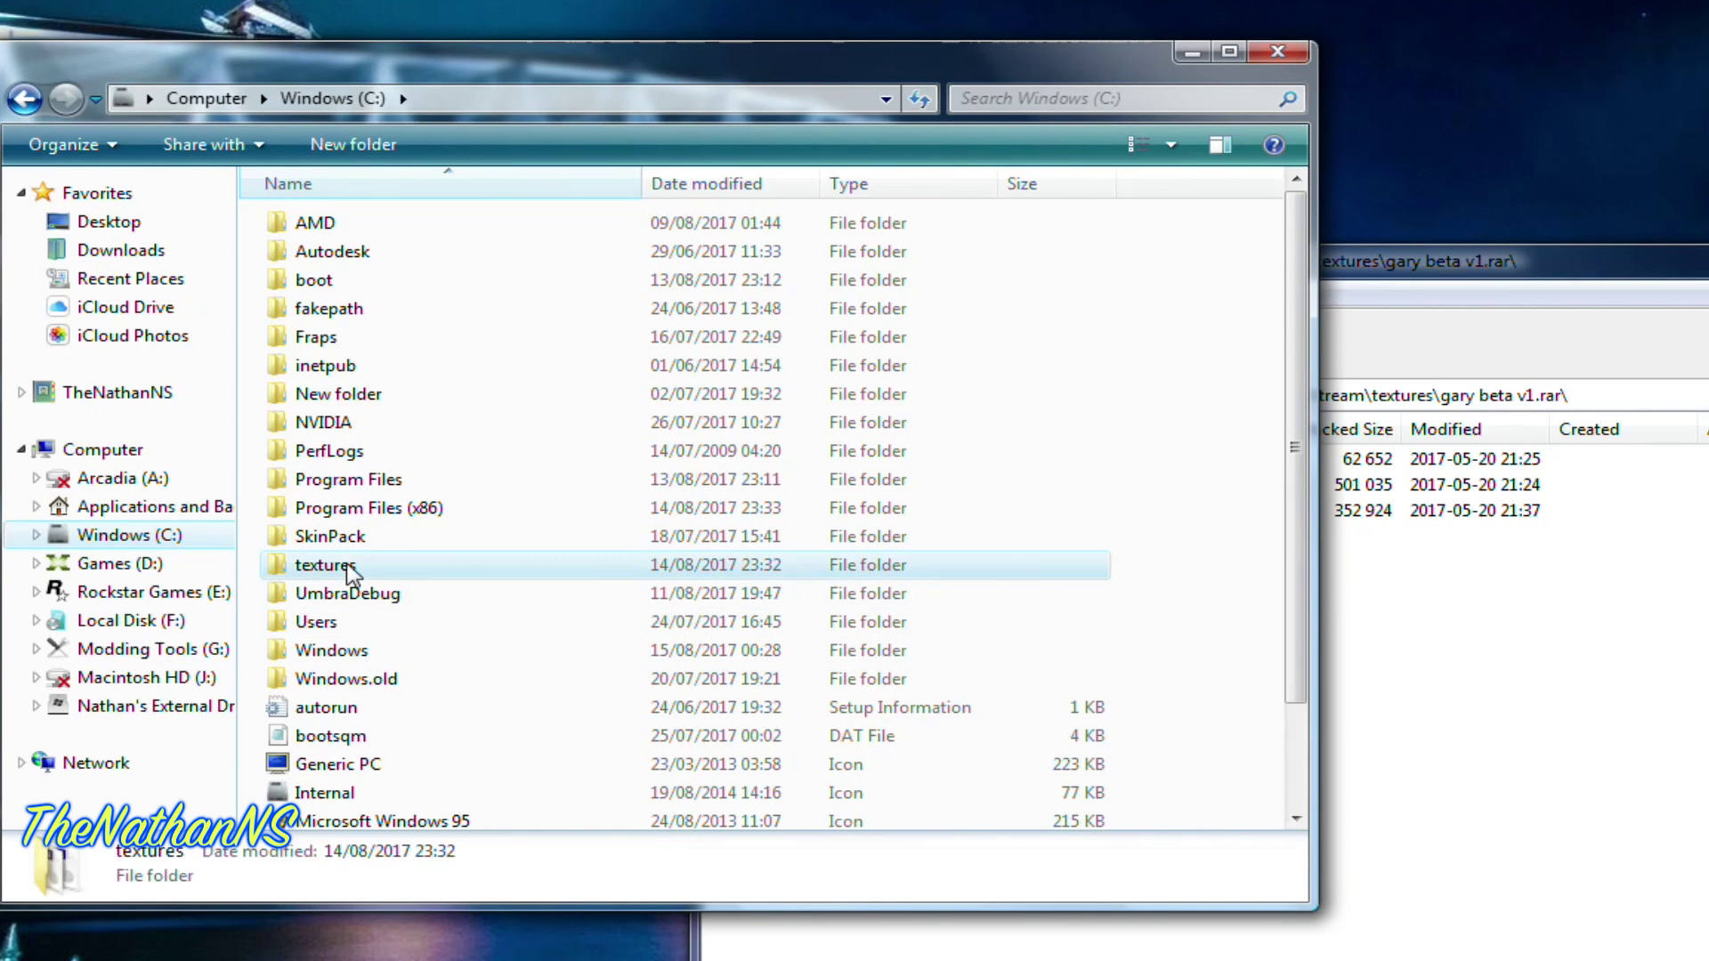
double_click(325, 565)
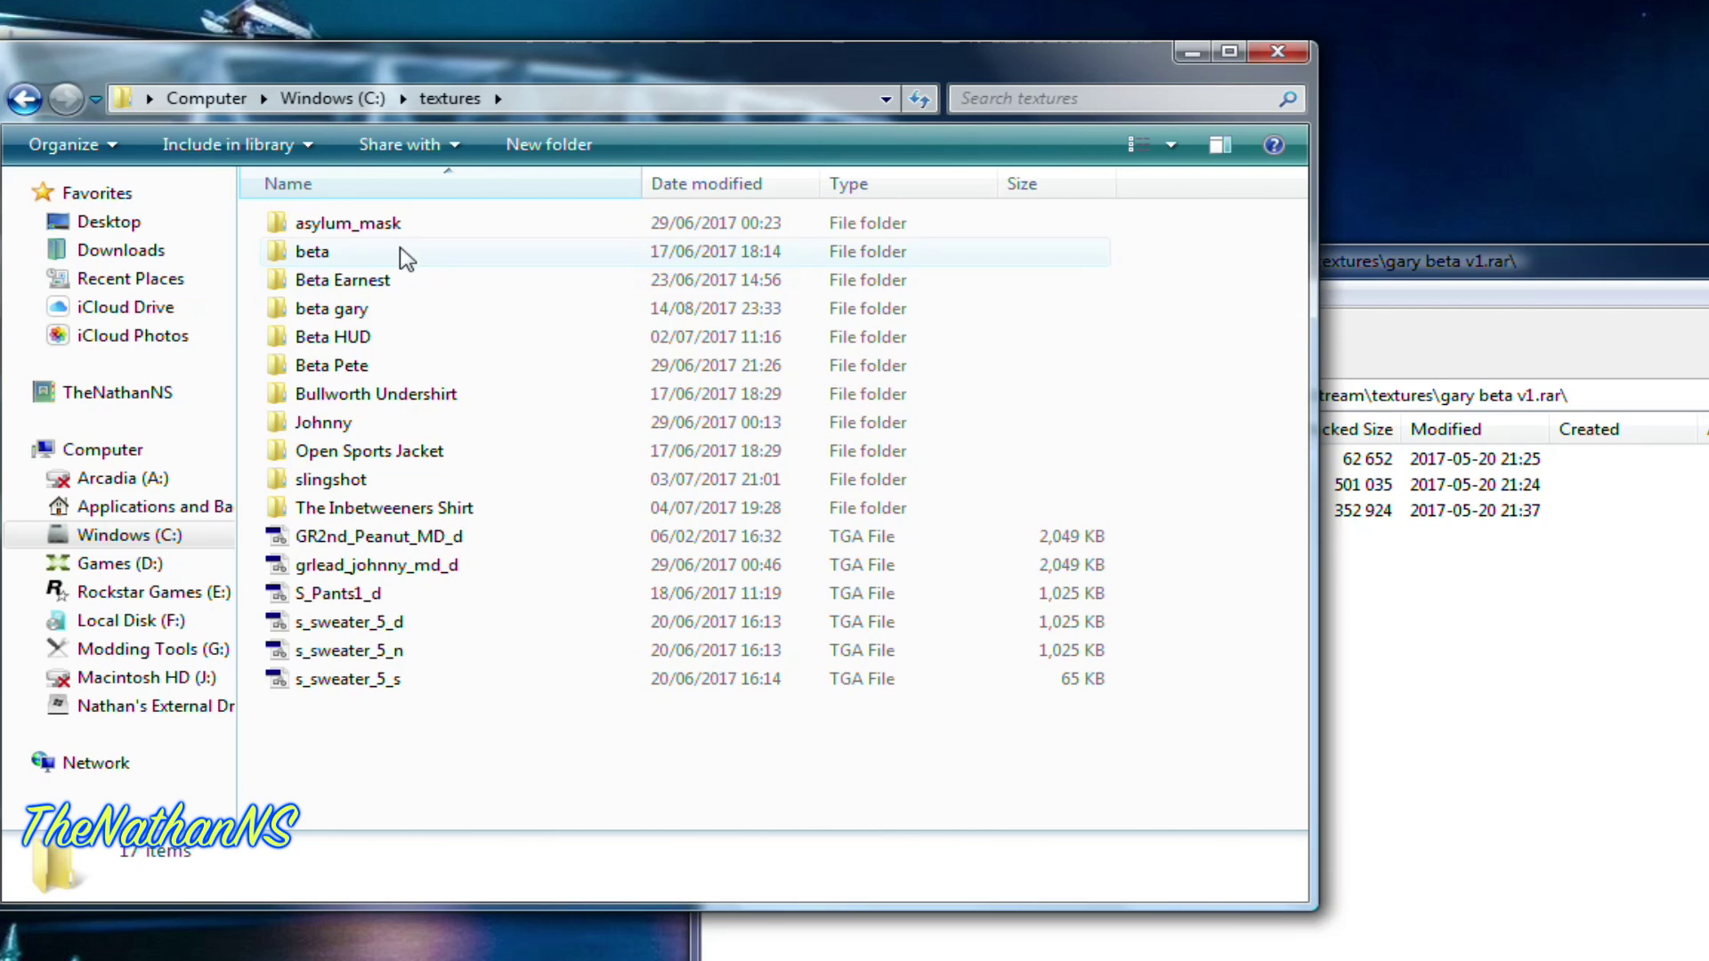
double_click(351, 312)
left_click(1521, 862)
left_click(1062, 625)
left_click_drag(890, 486, 412, 472)
left_click(755, 317)
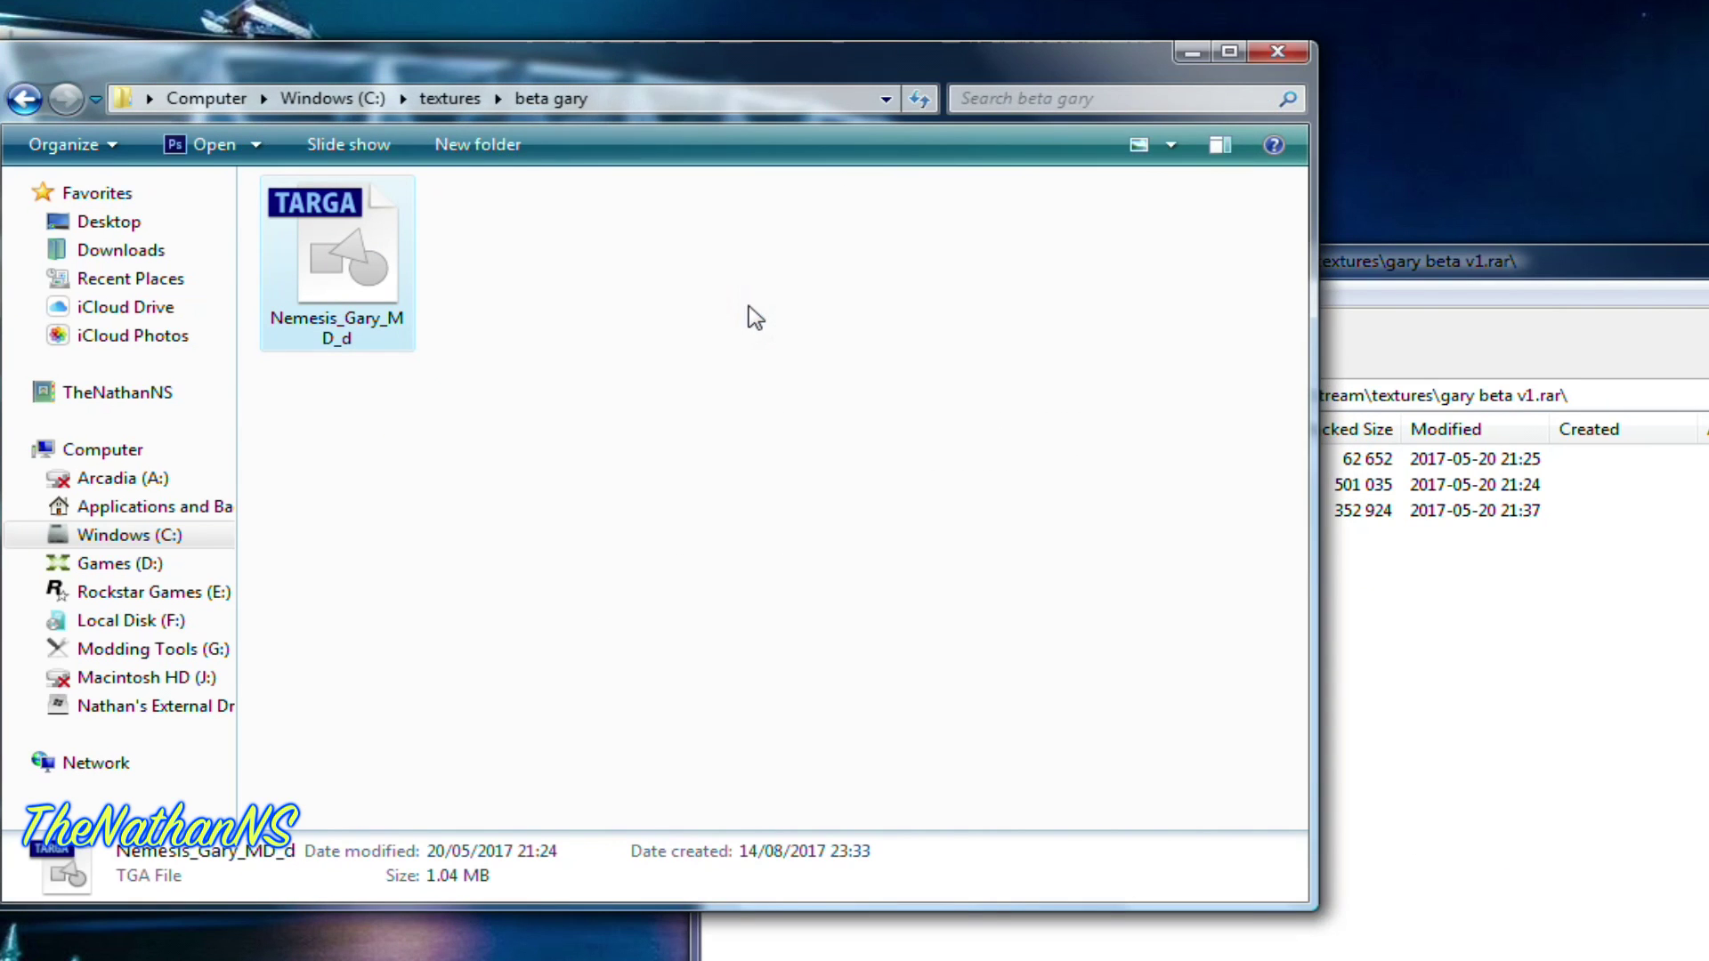
- Return Explorer to the game's textures folder and select Nemesis_Gary.nft
left_click_drag(1593, 267, 1257, 272)
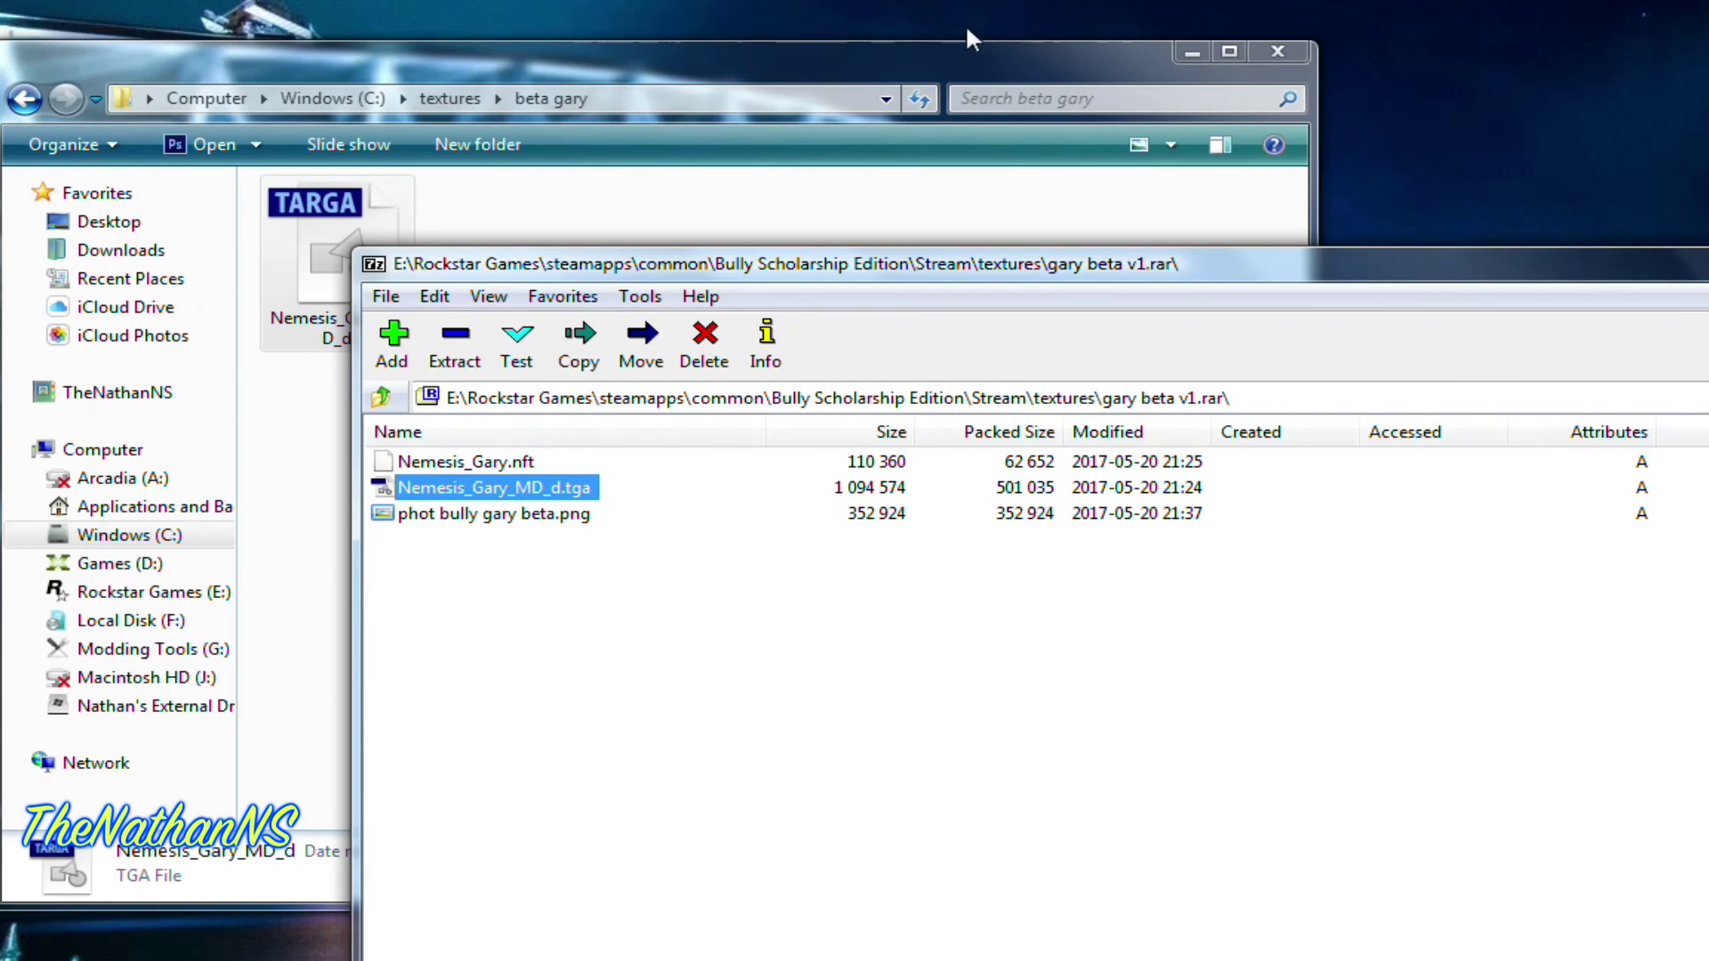
left_click(725, 44)
left_click(26, 100)
left_click(27, 100)
left_click(65, 100)
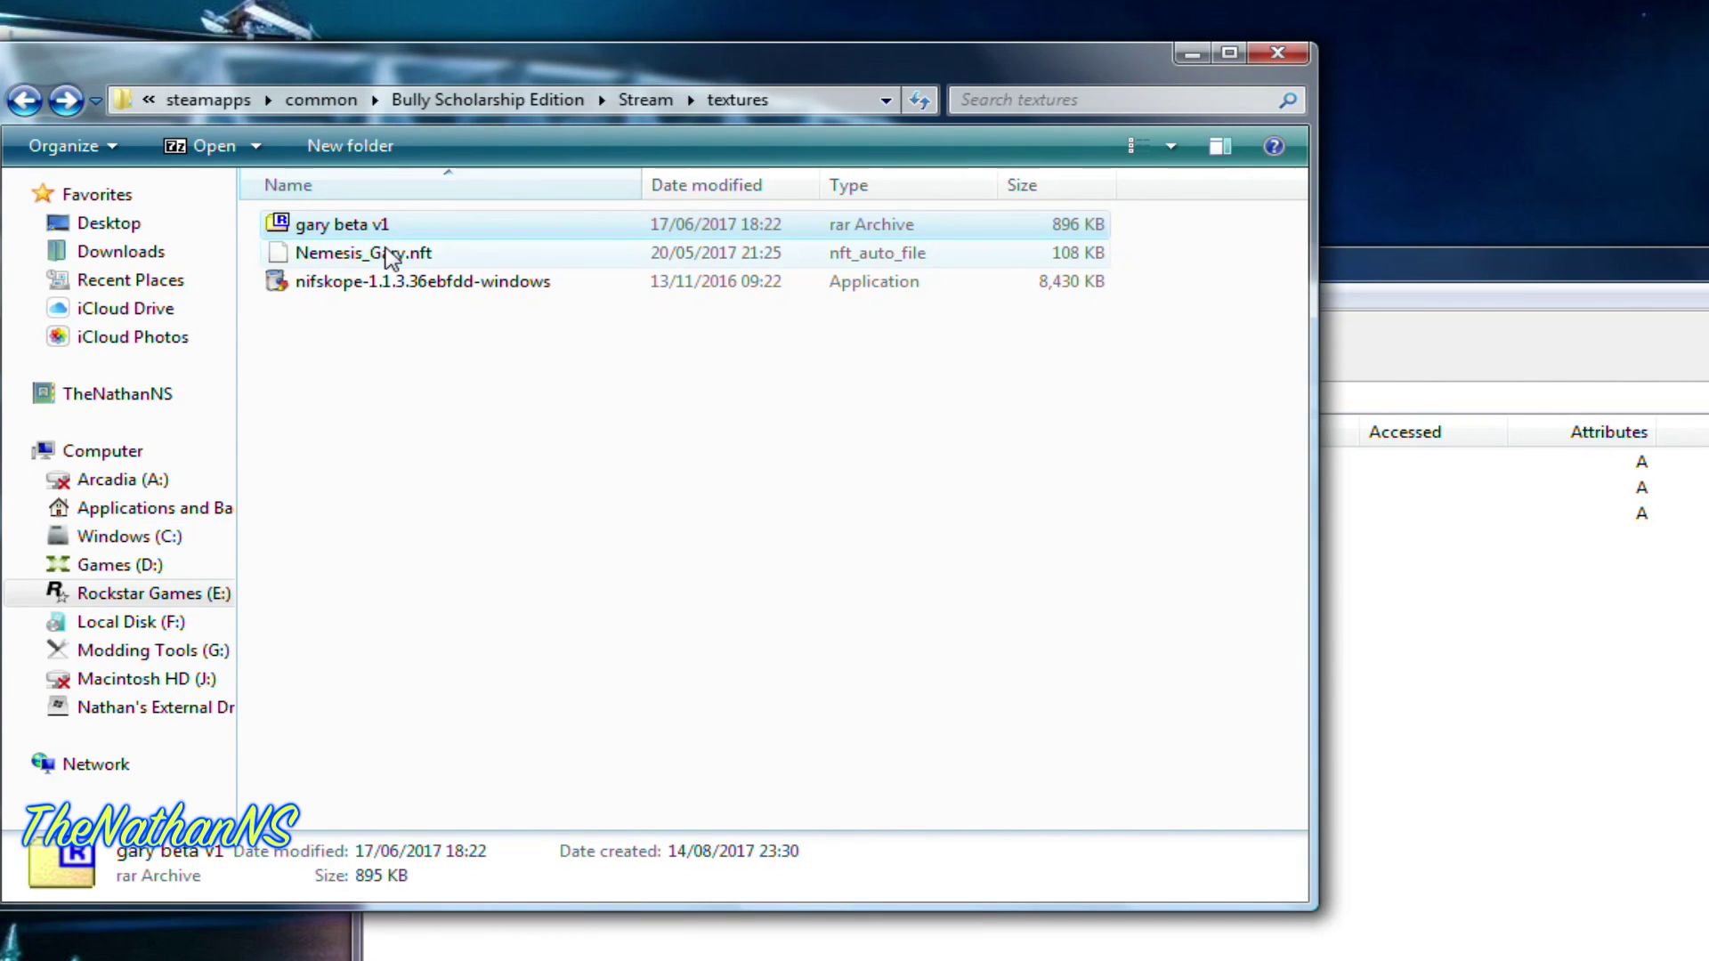
left_click(392, 256)
- Open Nemesis_Gary.nft and opt to select a program from the installed programs list
double_click(418, 258)
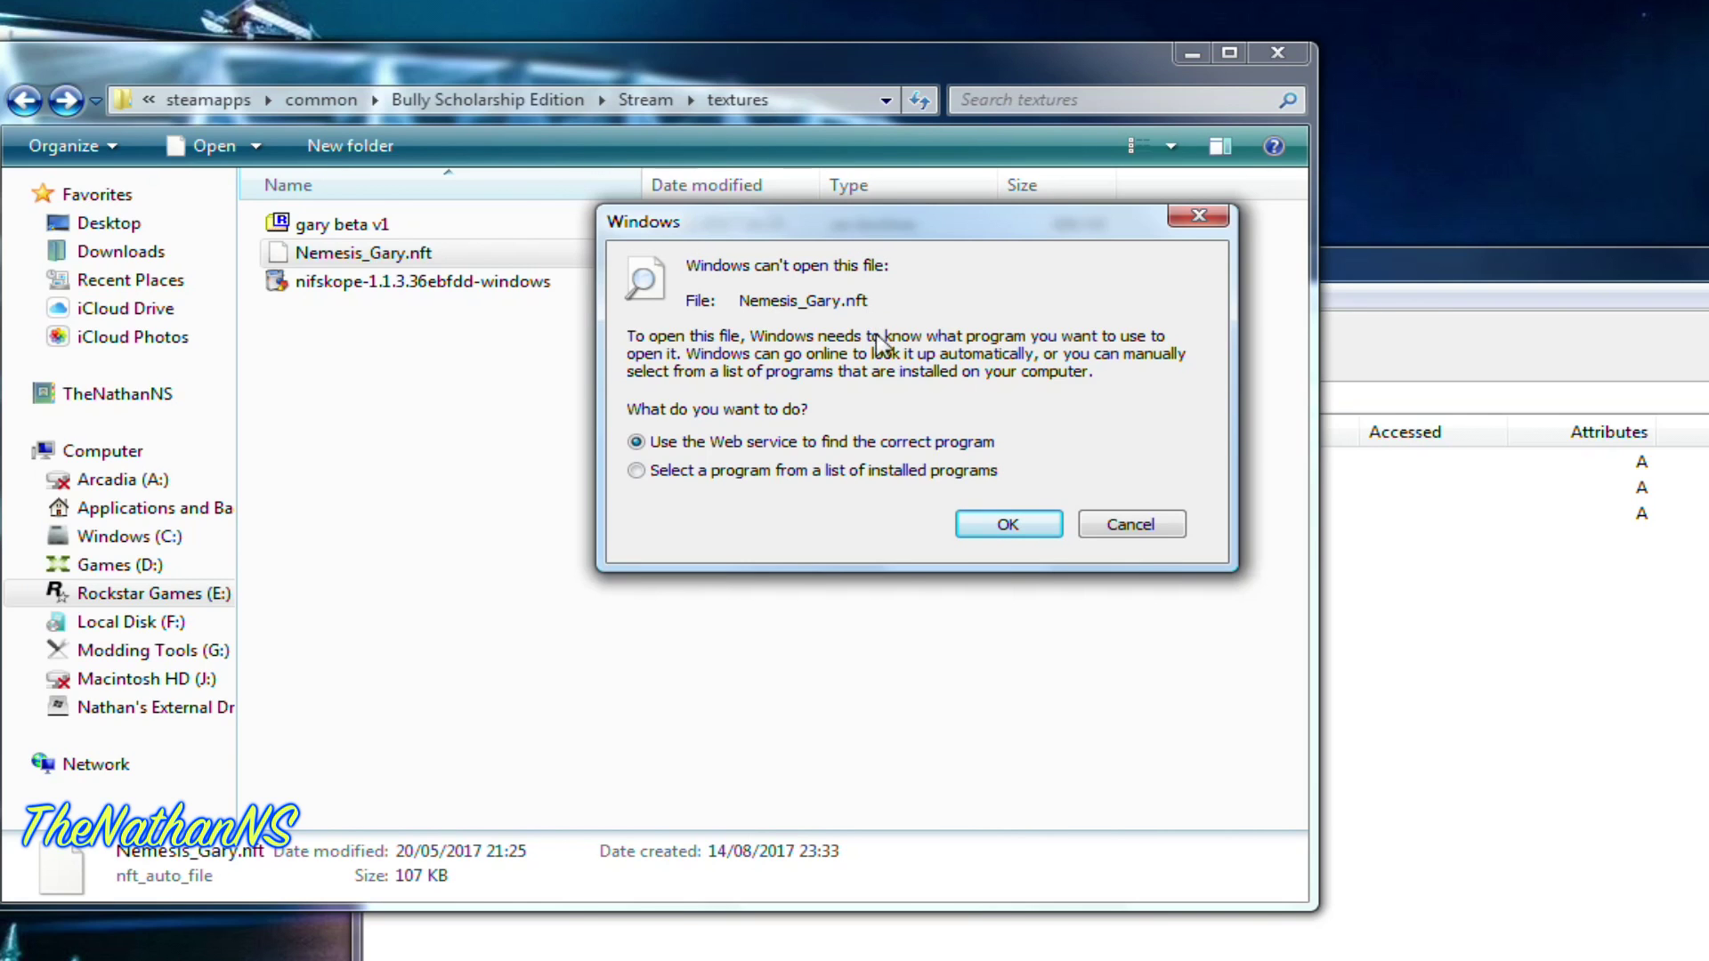
left_click(879, 471)
left_click(995, 527)
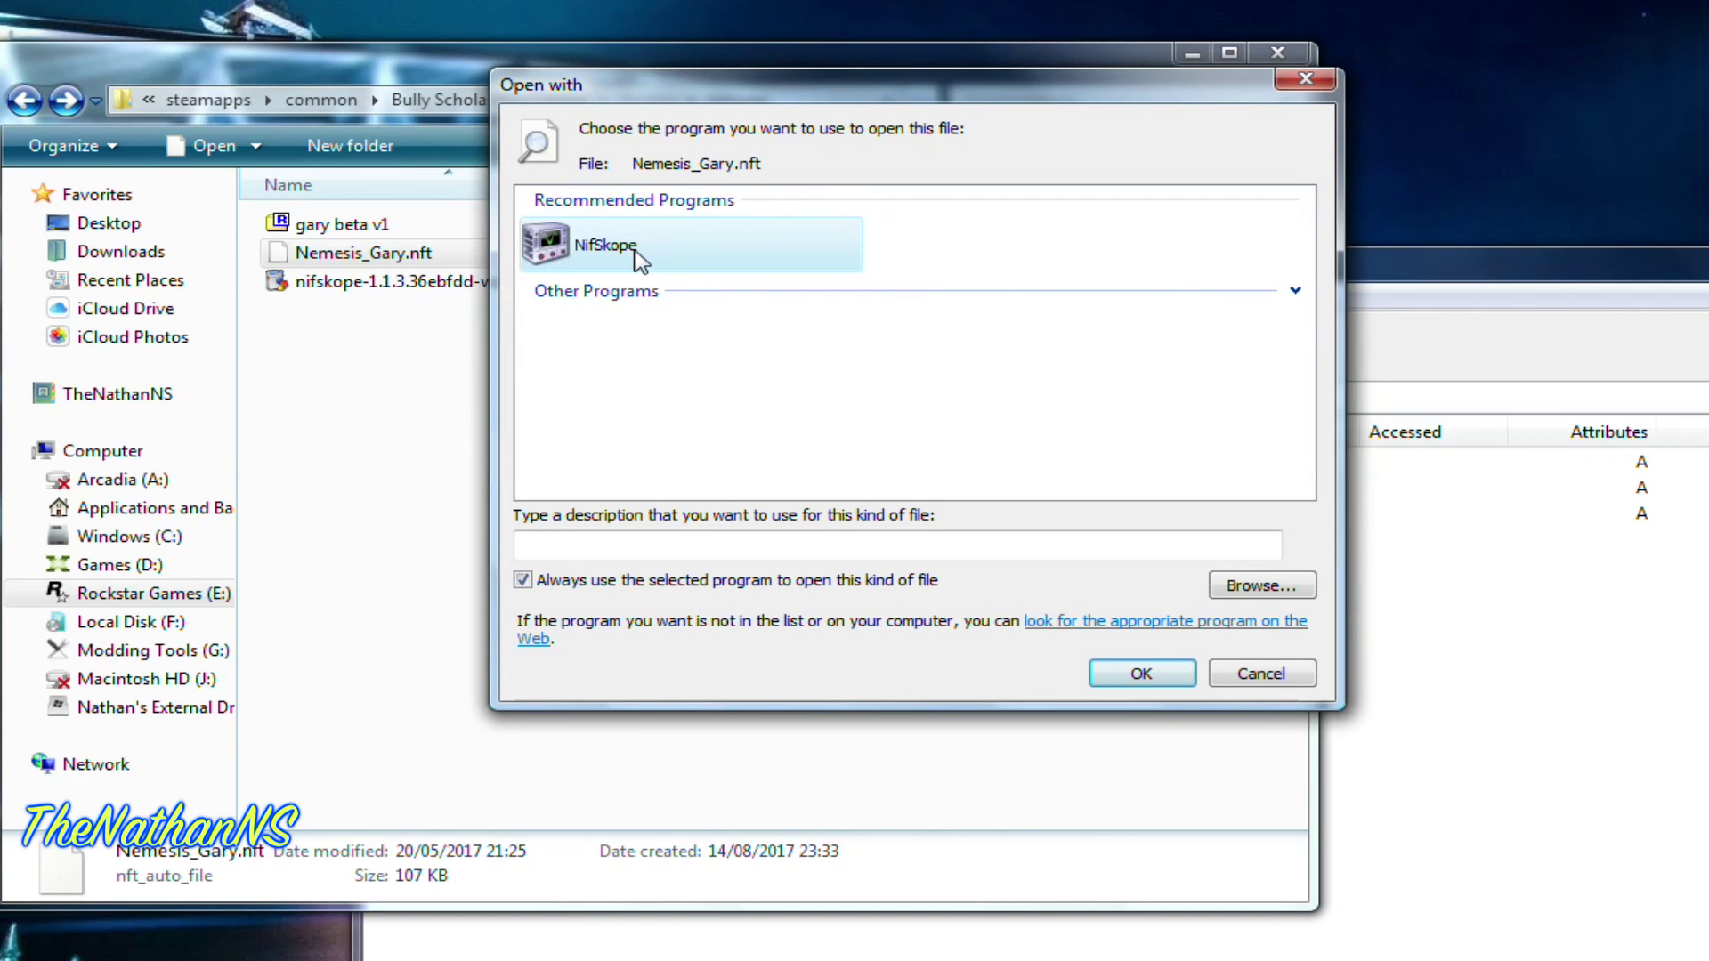
- Browse to C:\Program Files (x86)\NifTools\NifSkope and choose the NifSkope application
left_click(1271, 595)
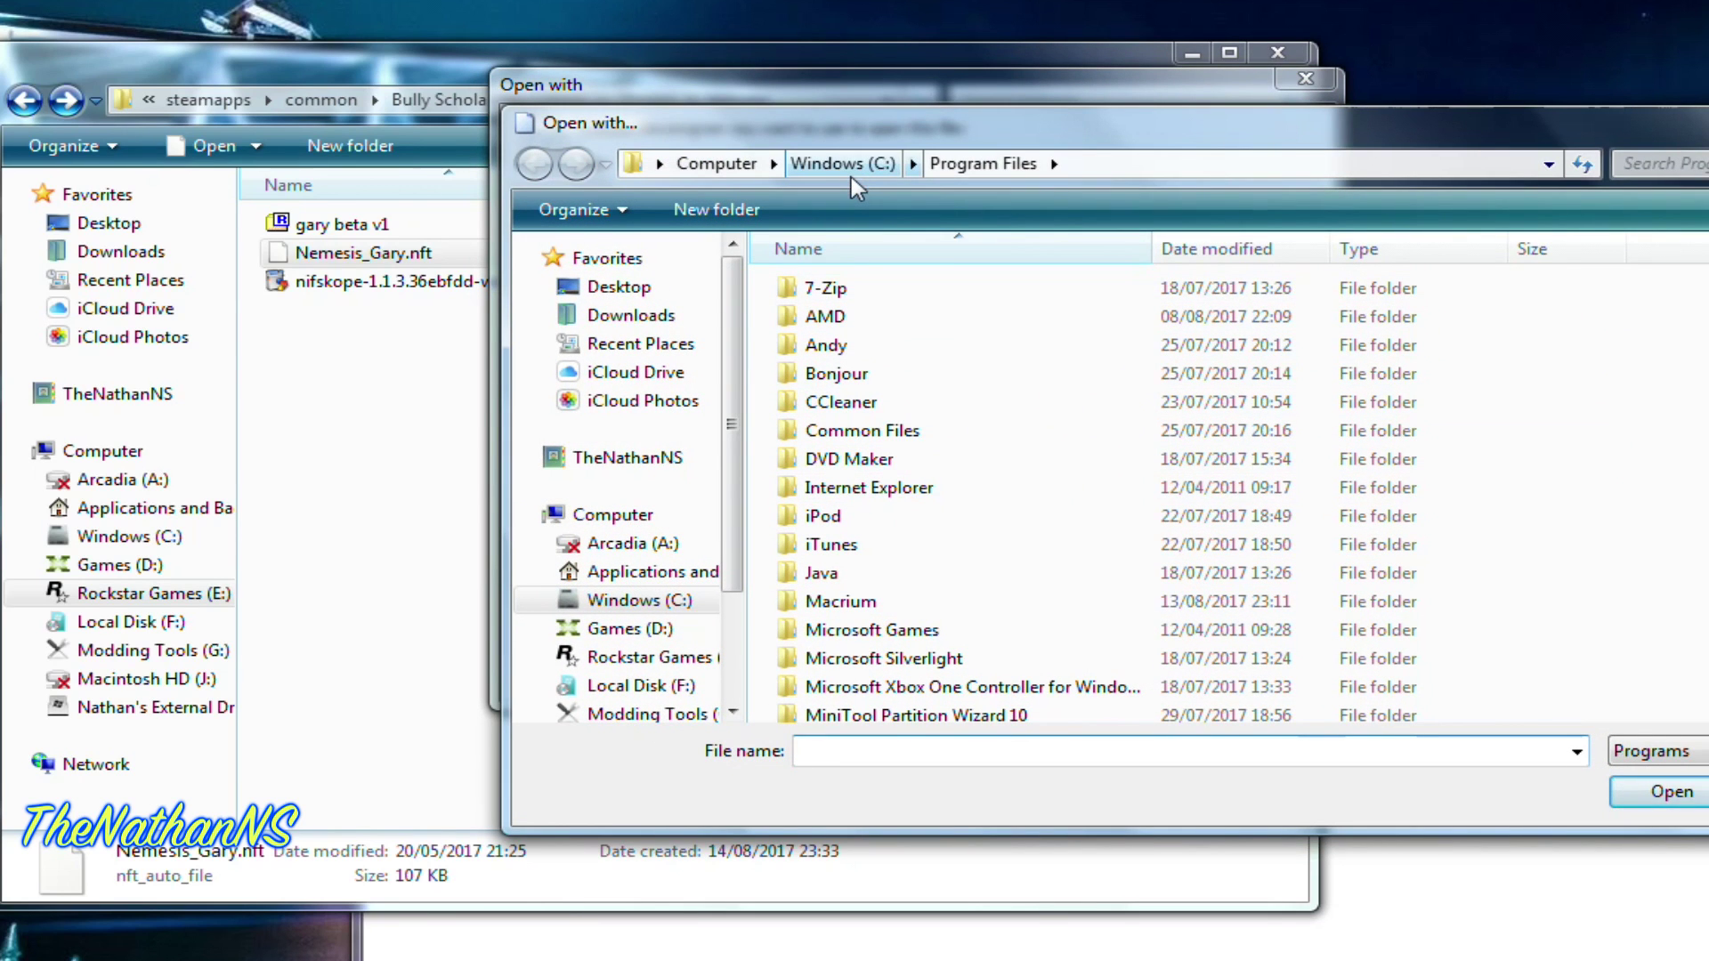
left_click(843, 164)
double_click(946, 572)
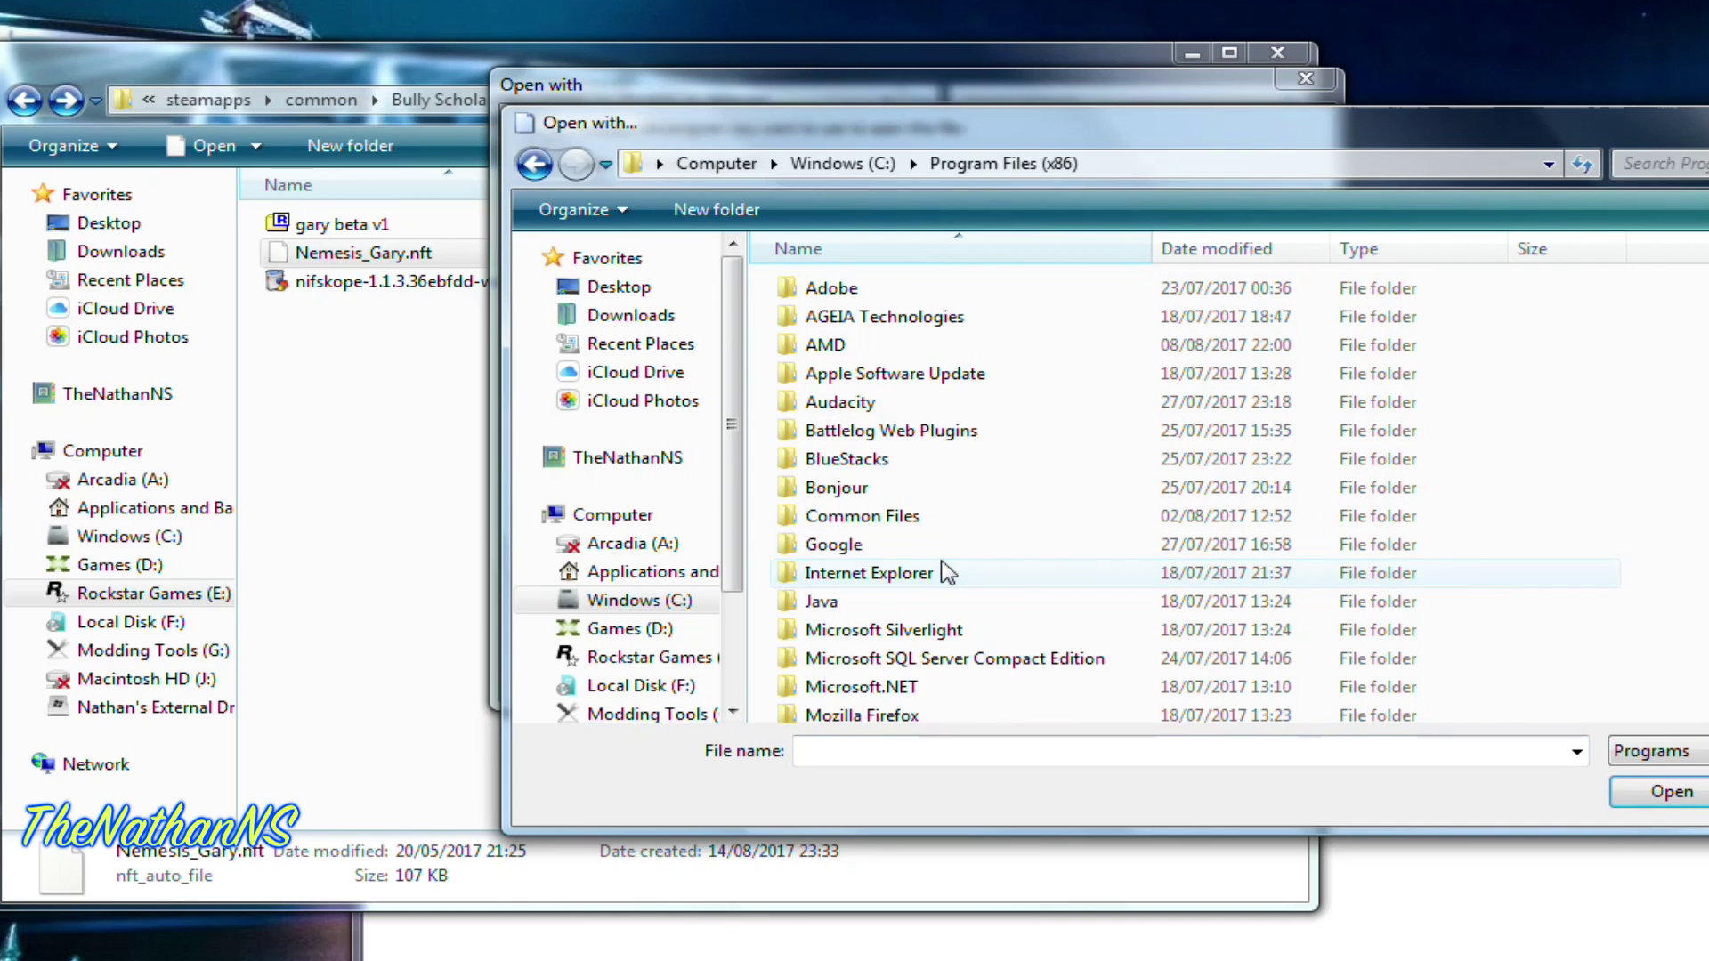
scroll(943, 570, "down", 5)
double_click(879, 458)
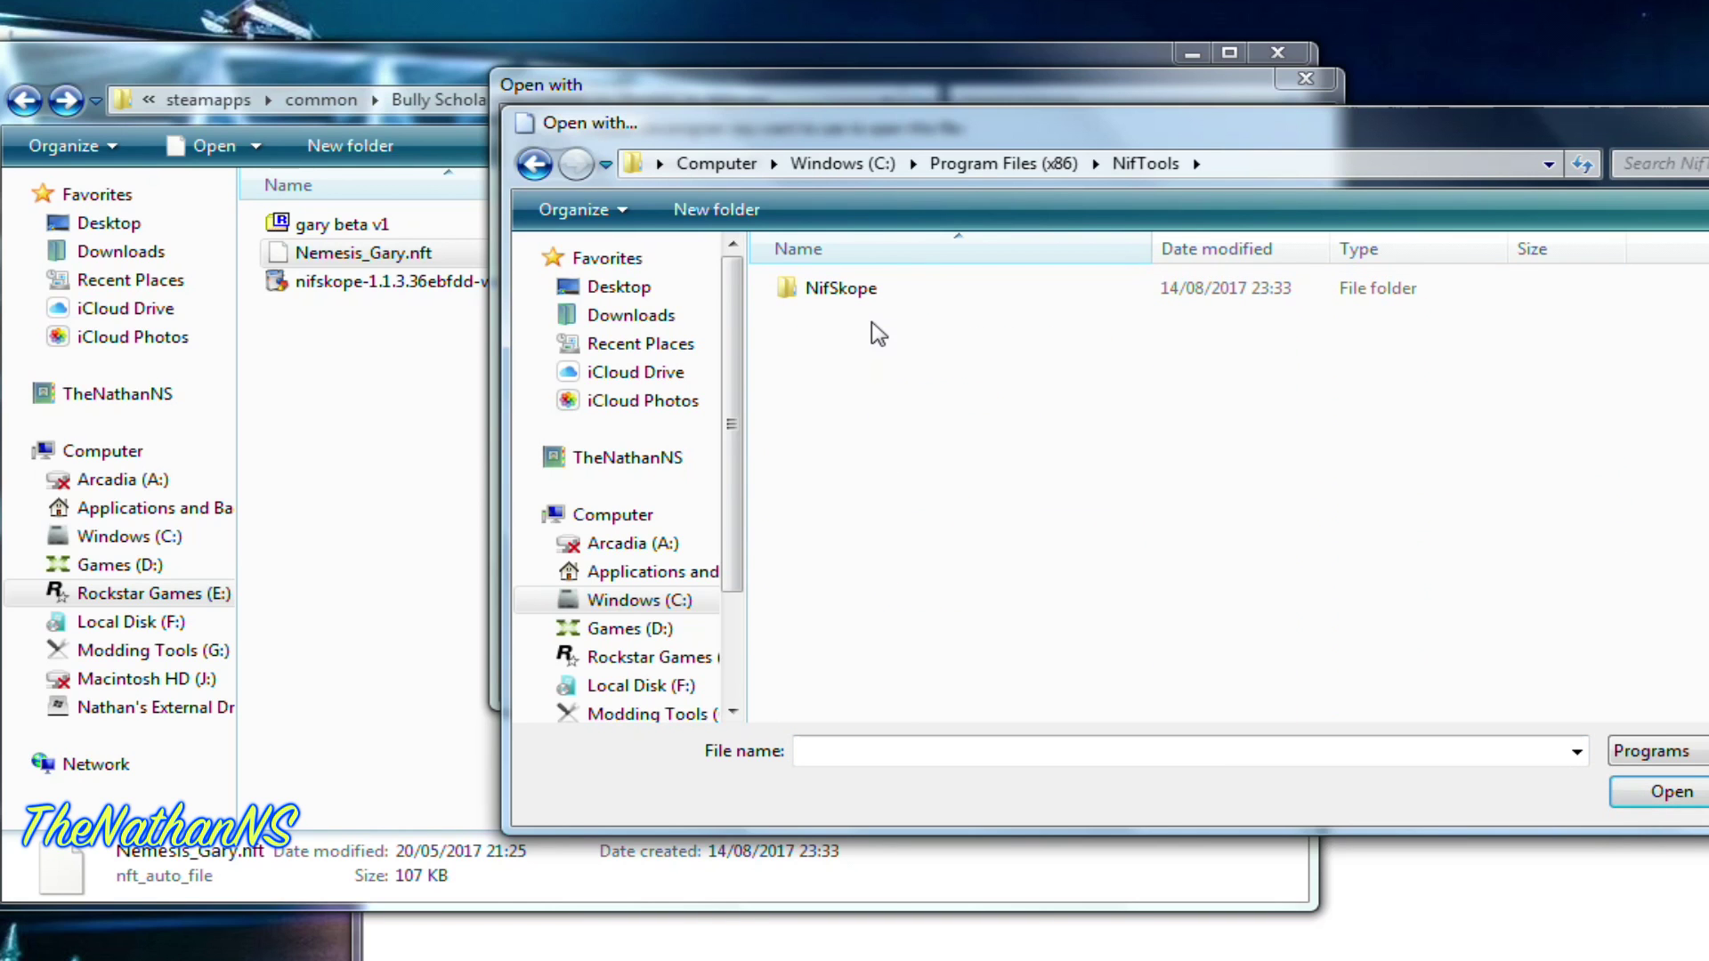
double_click(878, 294)
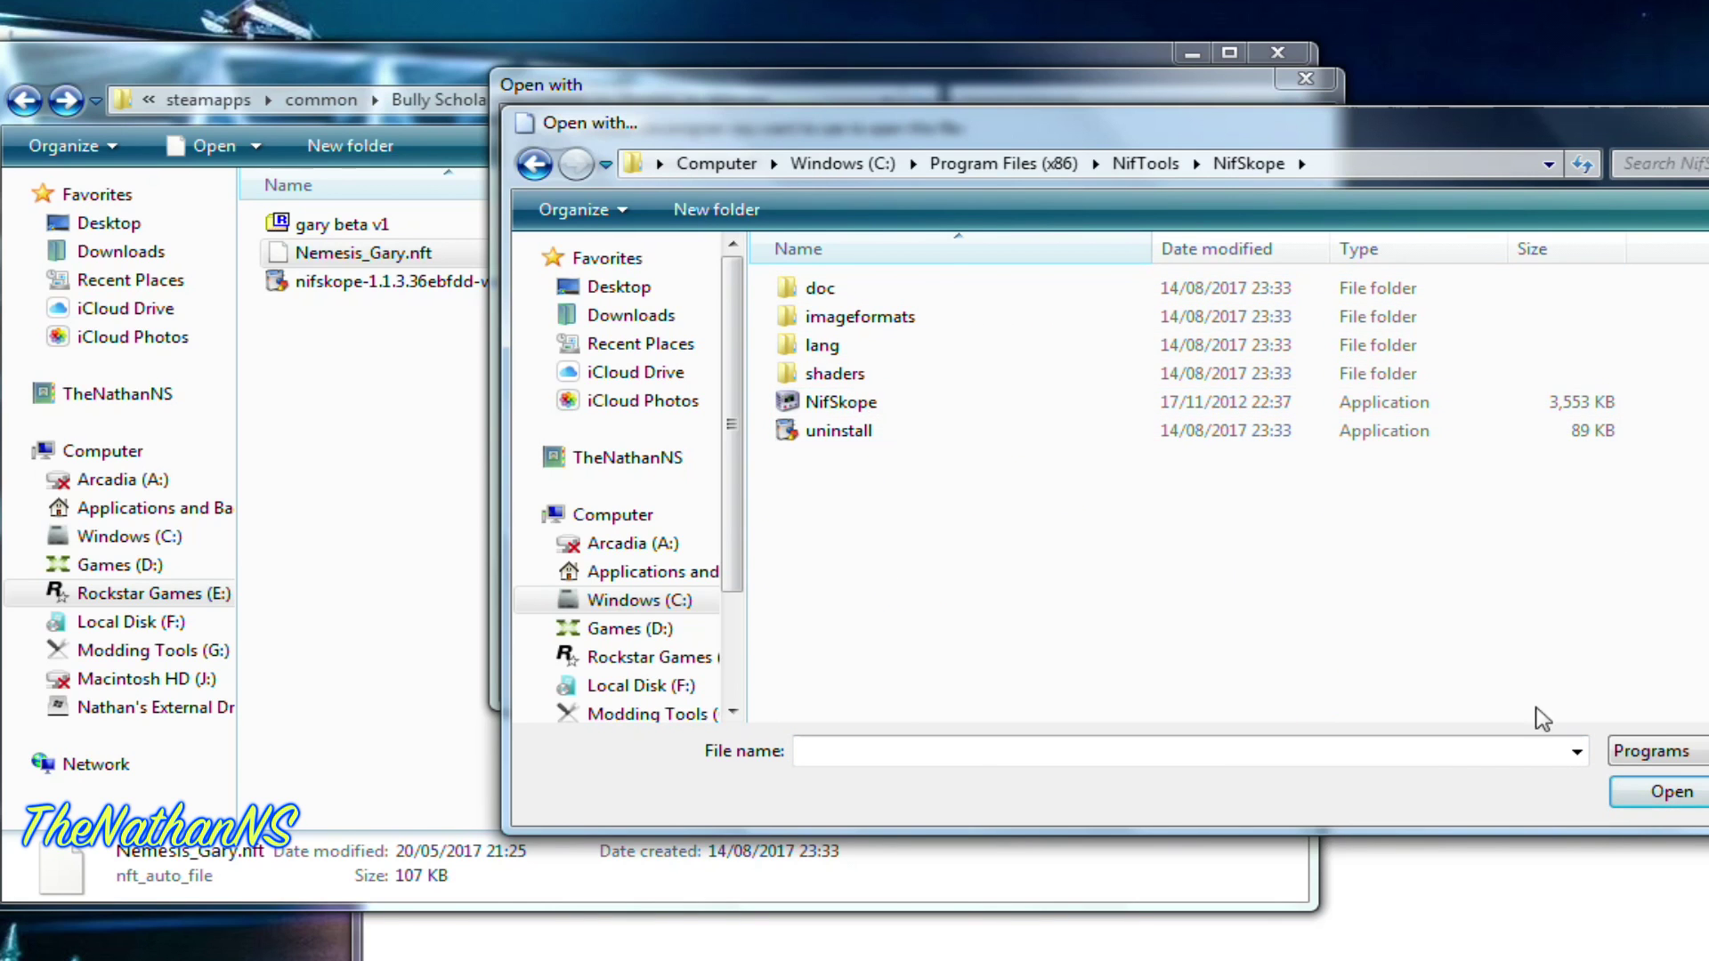
double_click(999, 407)
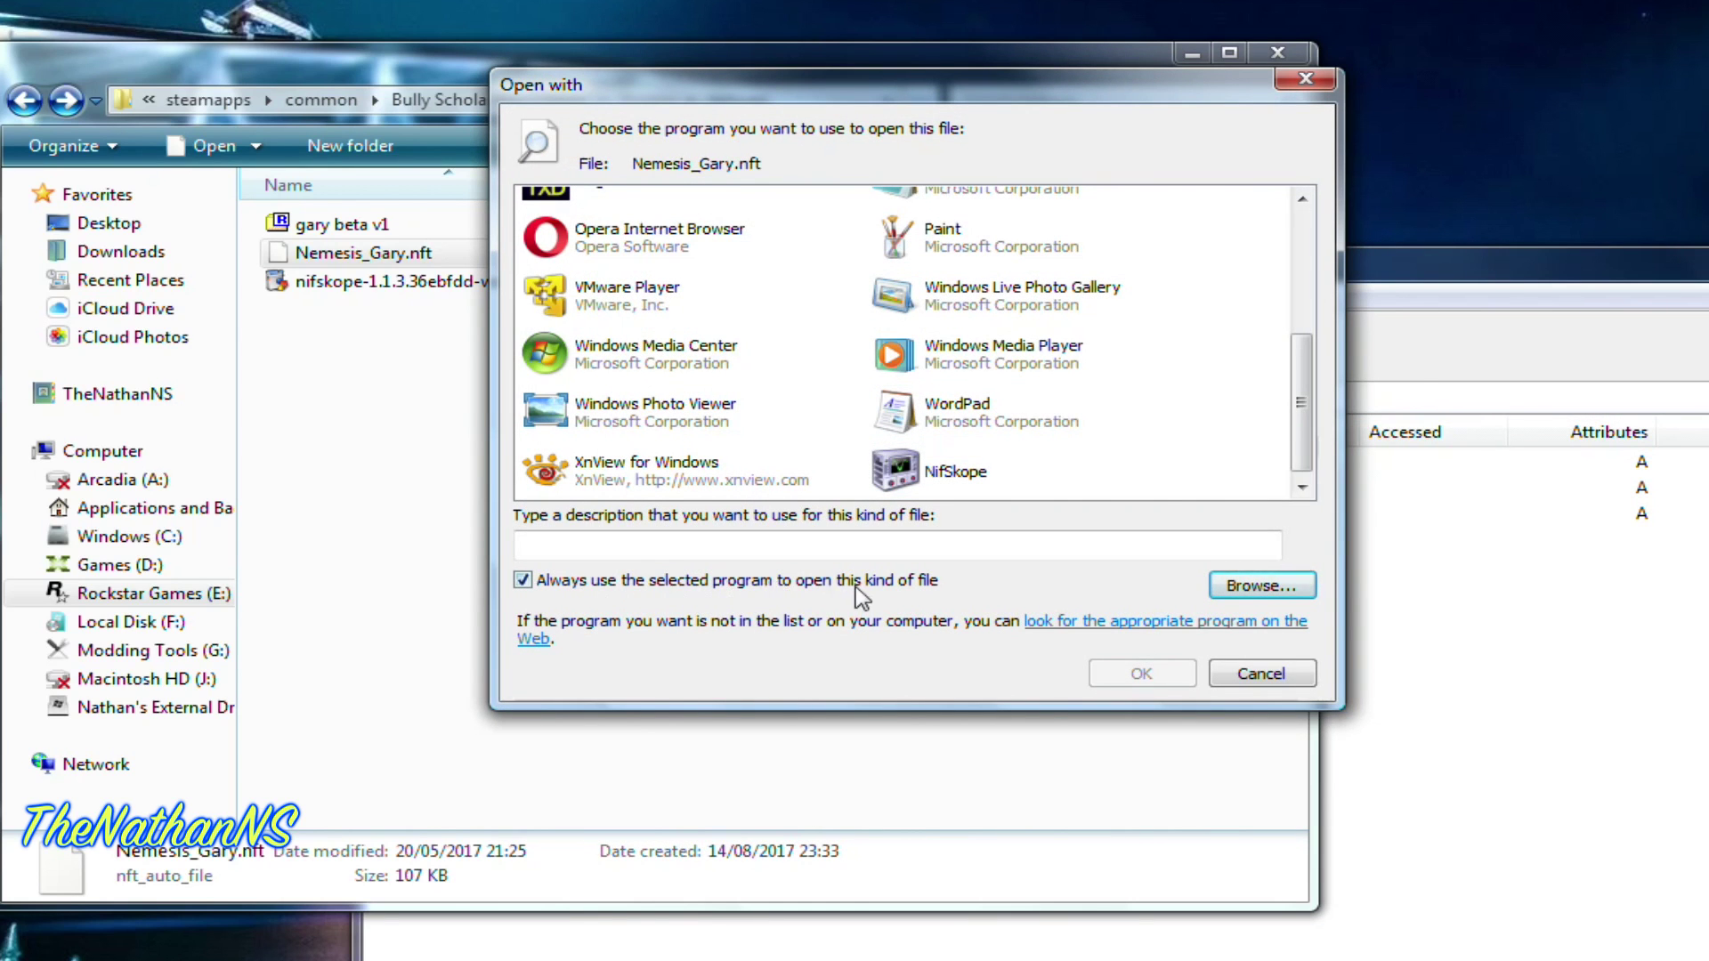
- Confirm NifSkope as the always-used program and open the file in it
left_click(903, 594)
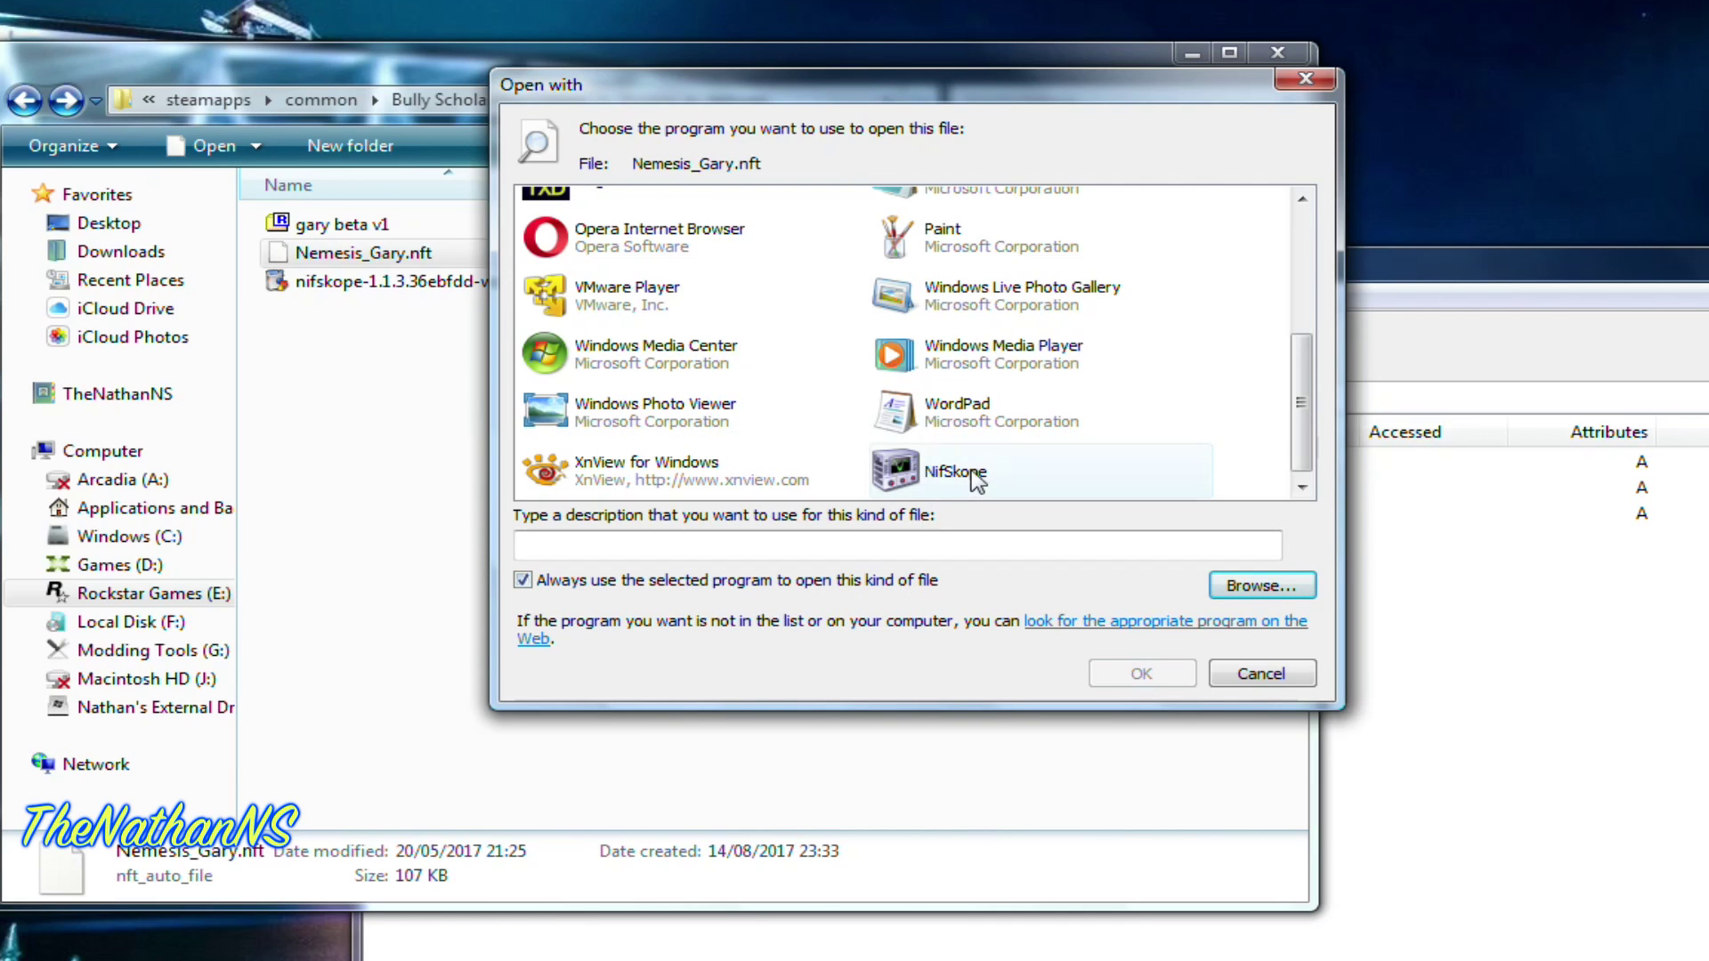
left_click(965, 473)
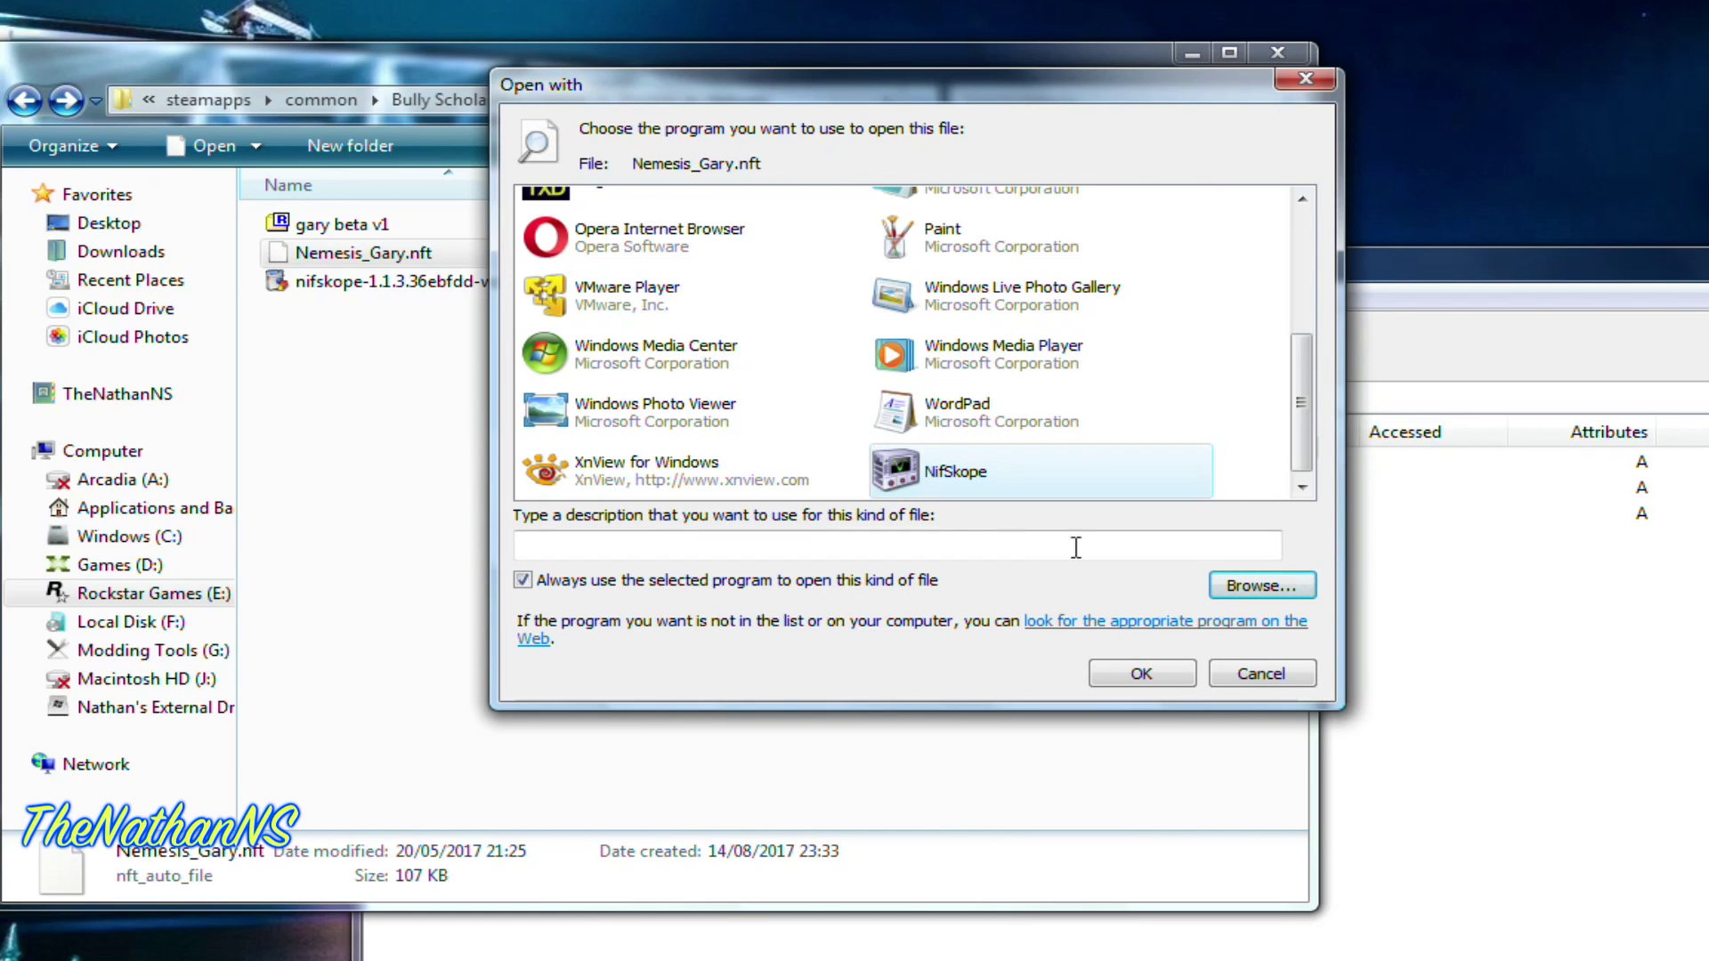
left_click(1141, 673)
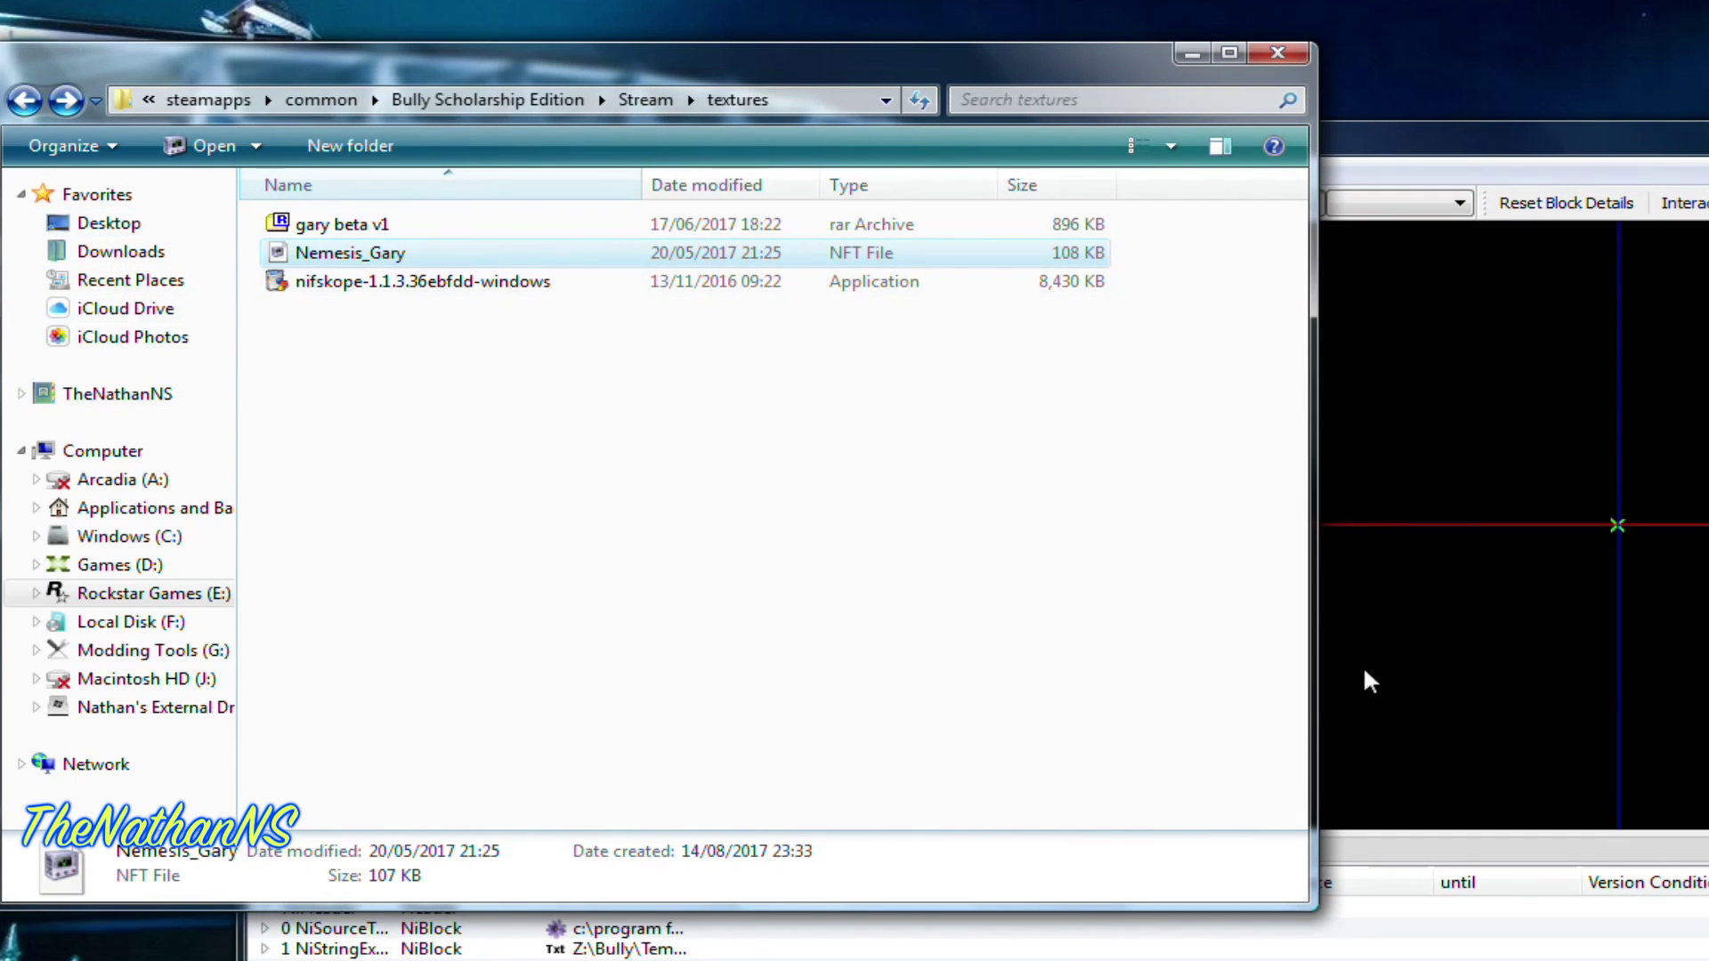
- Select NiSourceTexture block 0 and choose Texture > Choose from its context menu
left_click(606, 297)
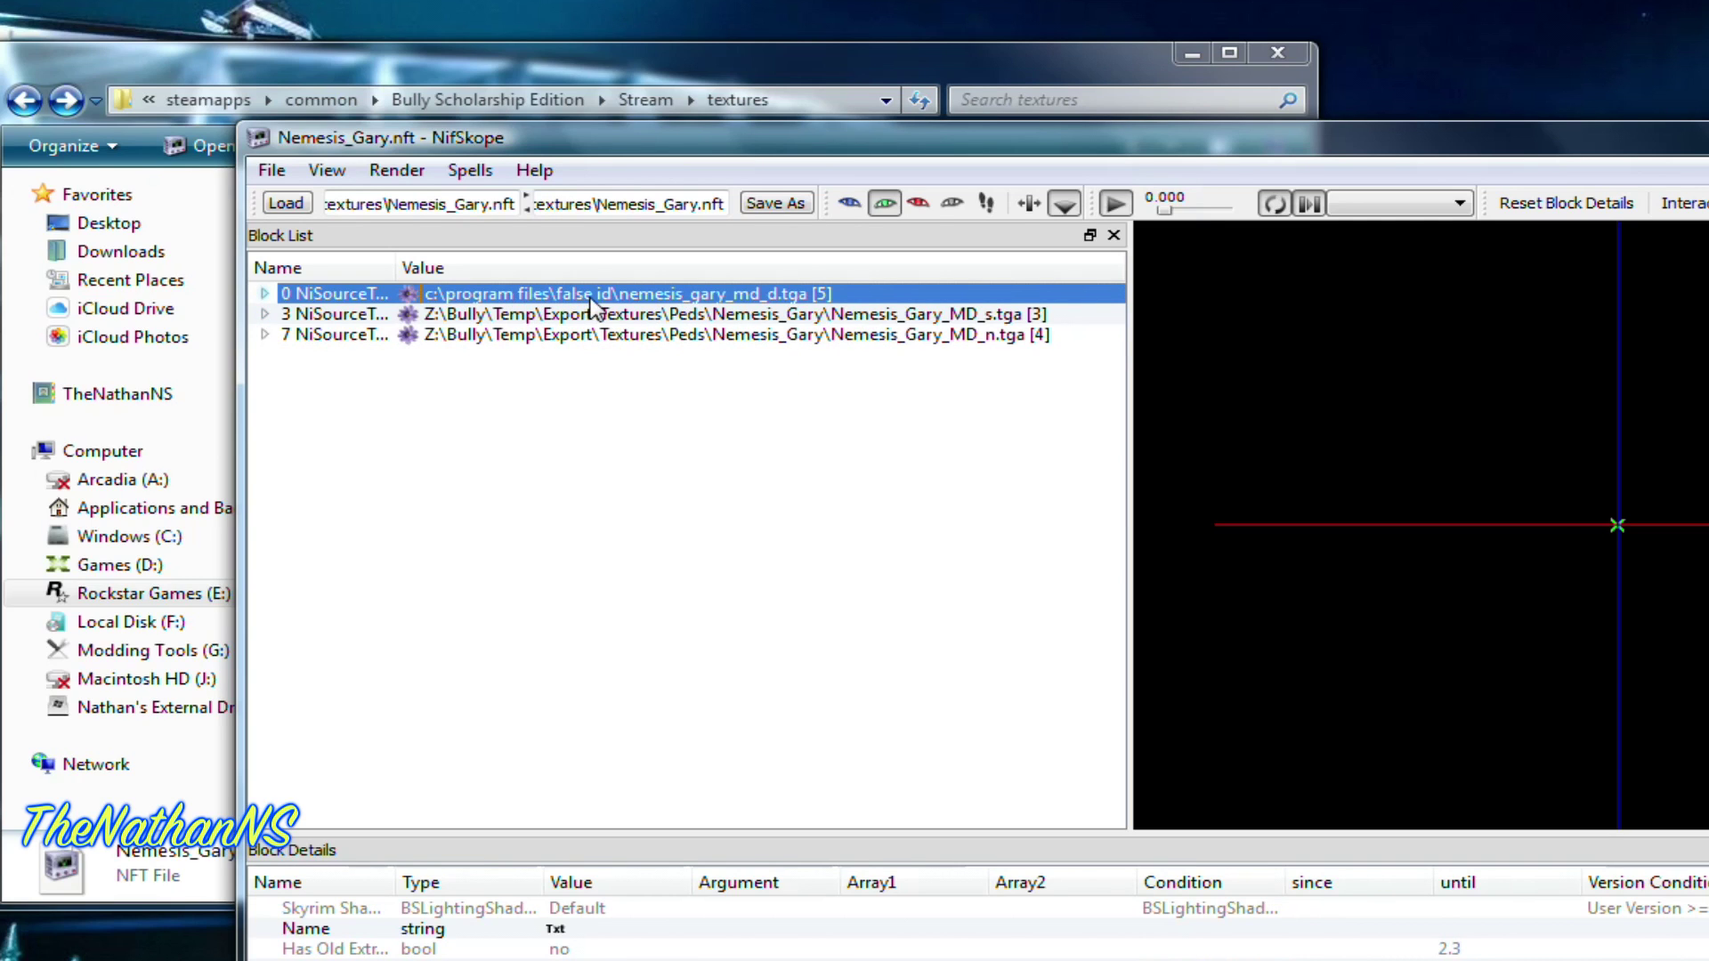
right_click(674, 303)
mouse_move(748, 289)
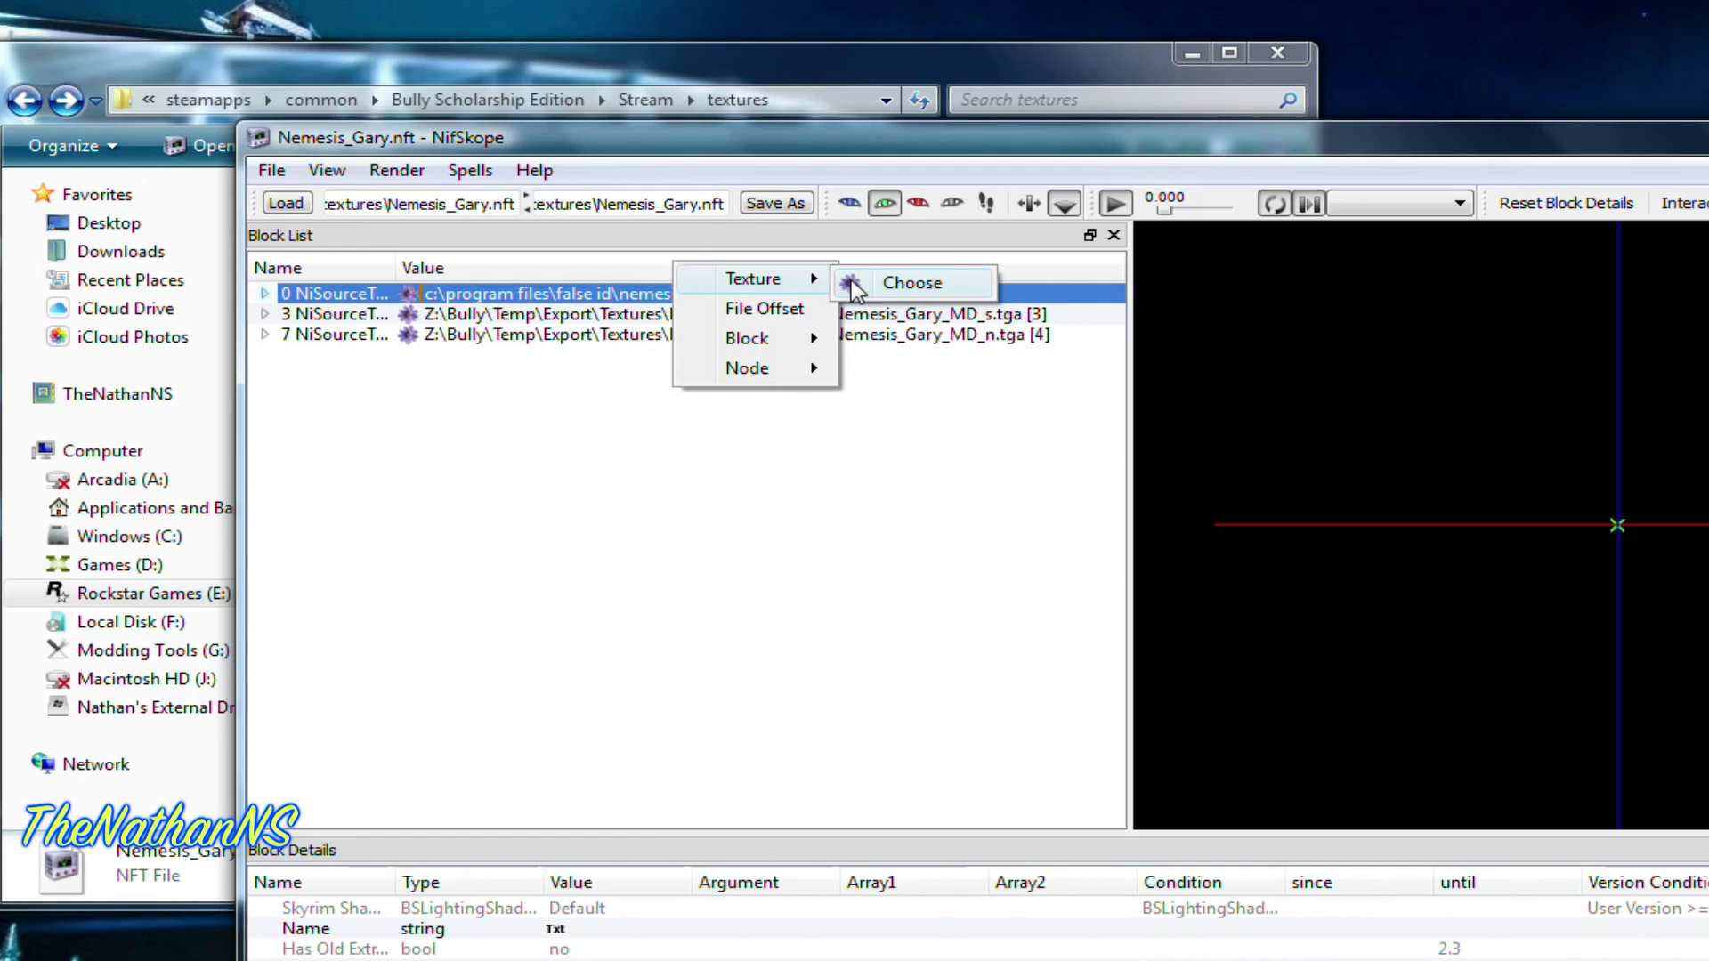
left_click(907, 283)
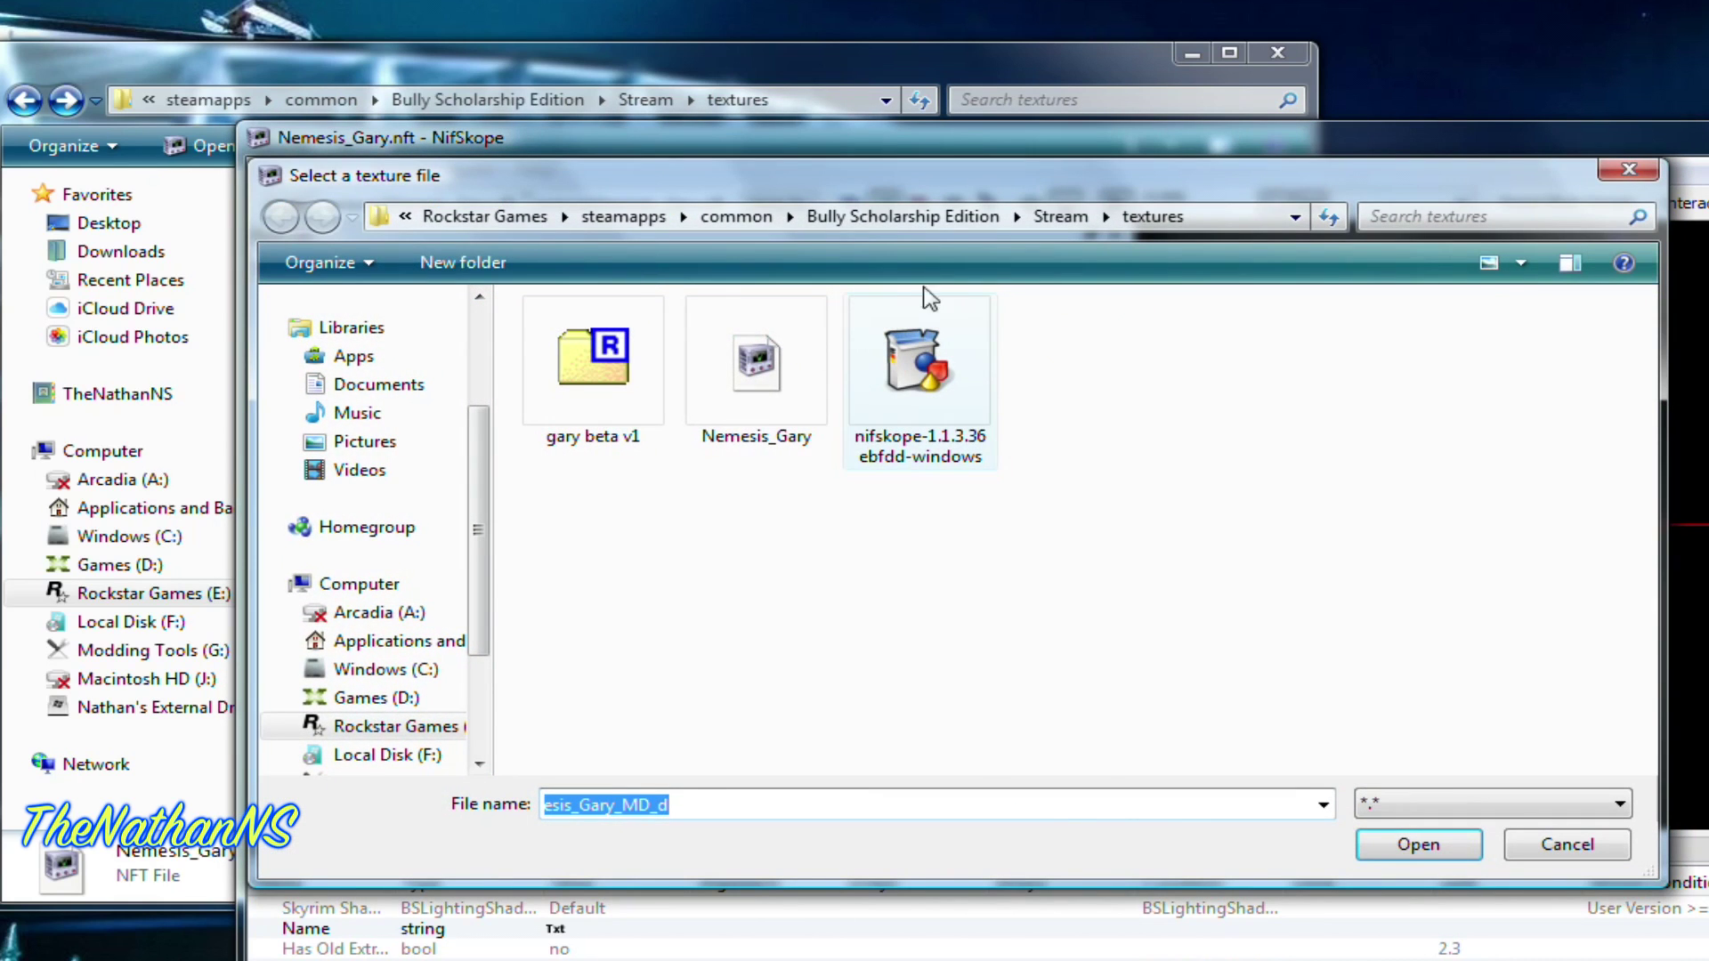
- Point block 0 to C:\textures\beta gary\Nemesis_Gary_MD_d.tga
left_click(419, 669)
scroll(663, 626, "down", 2)
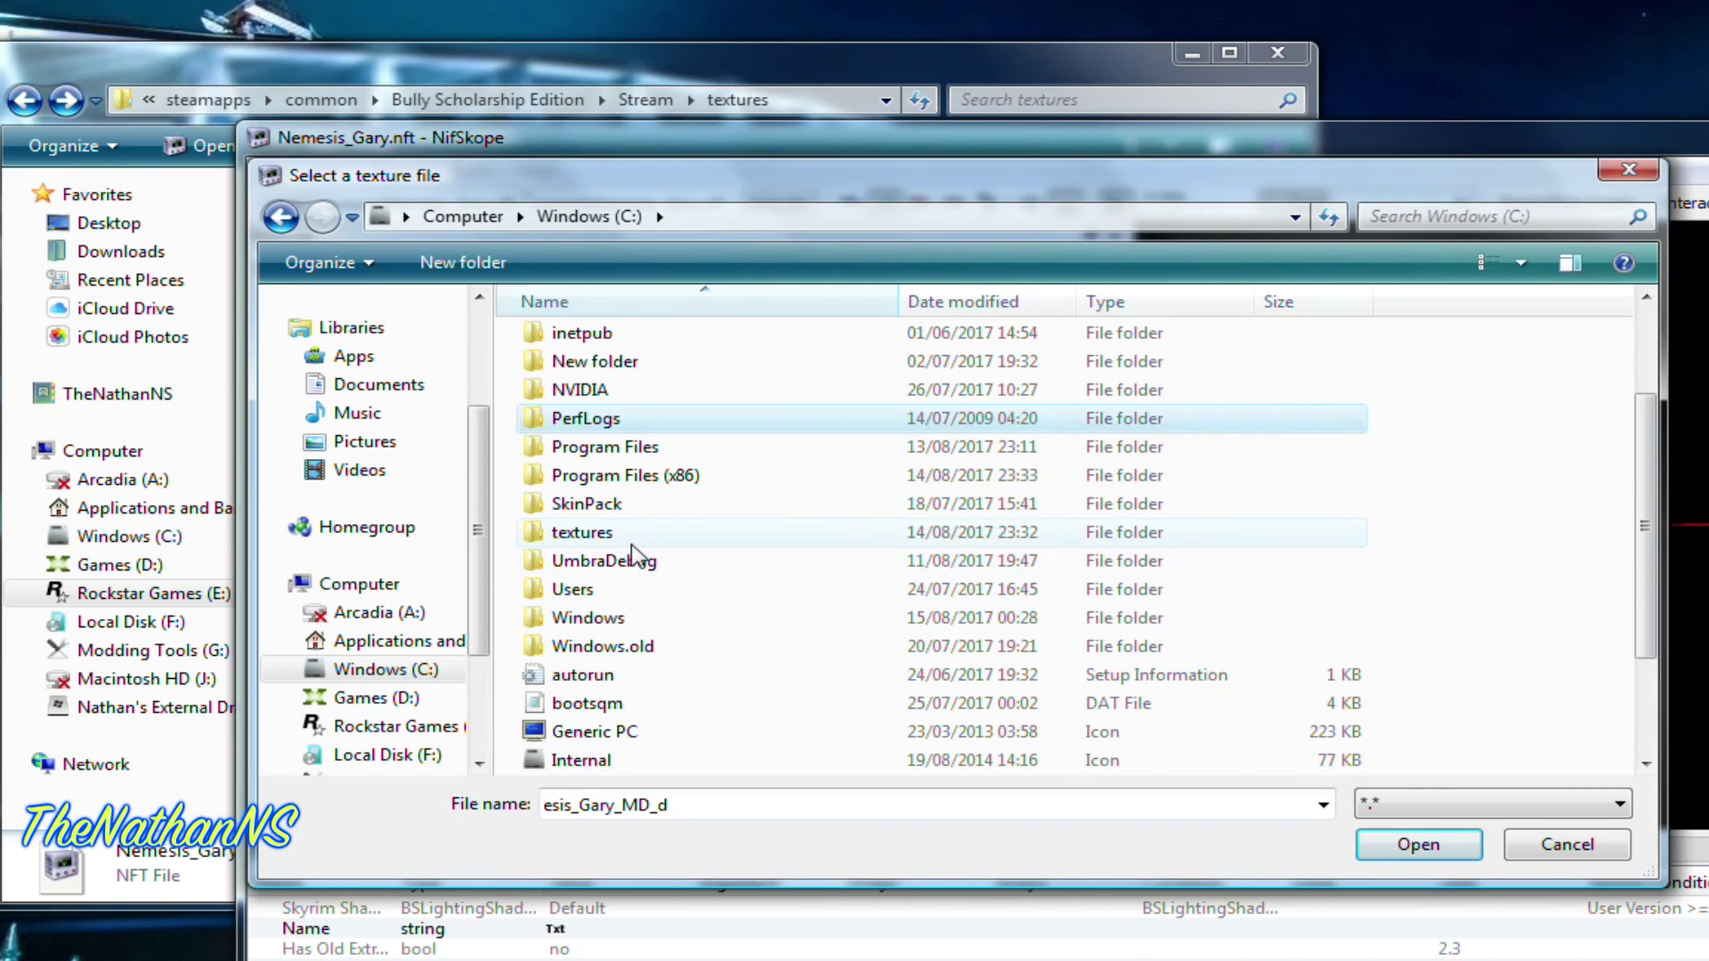
double_click(663, 632)
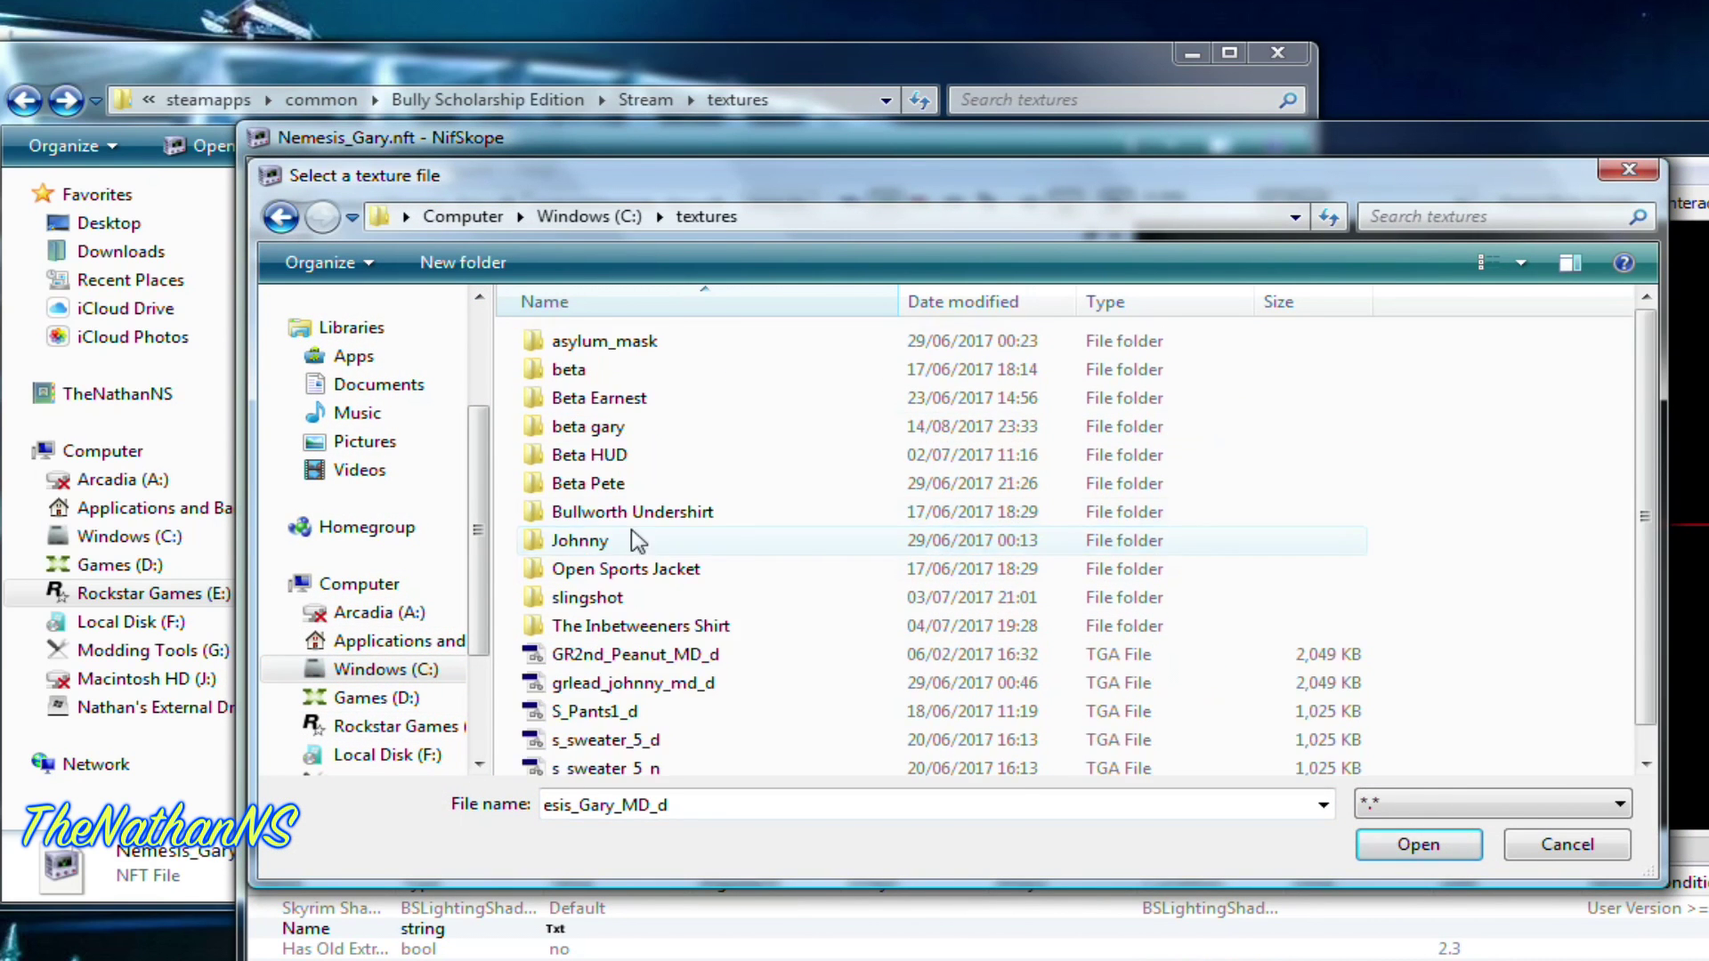
double_click(603, 427)
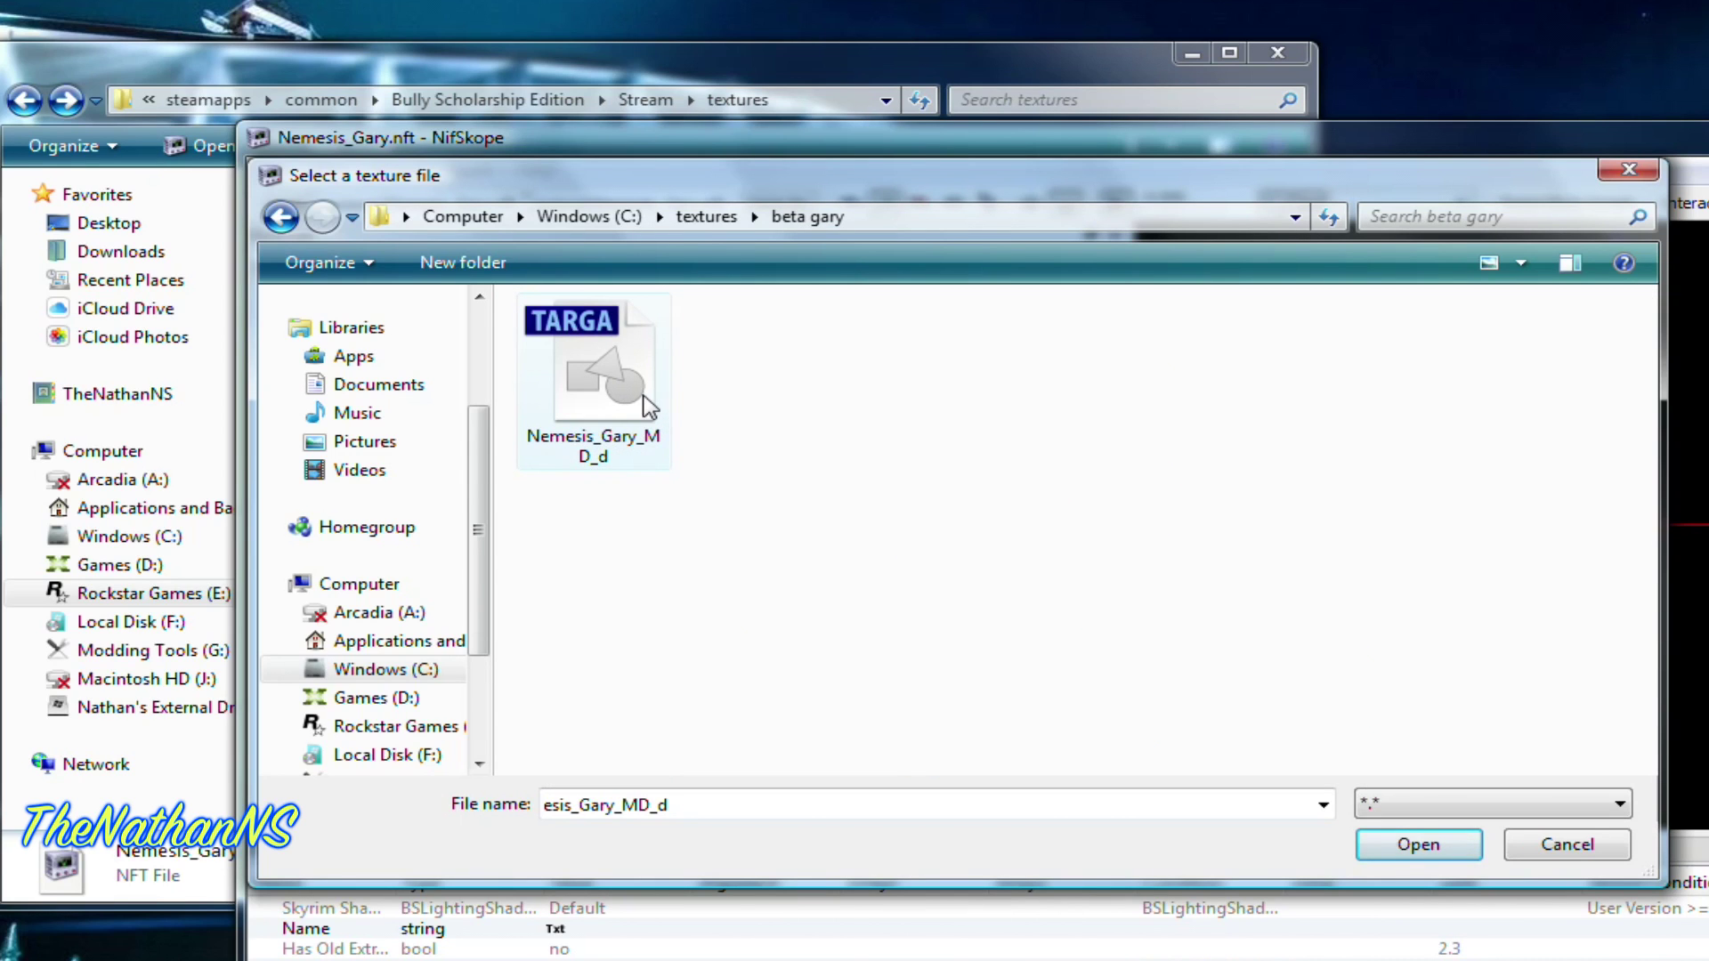
double_click(643, 404)
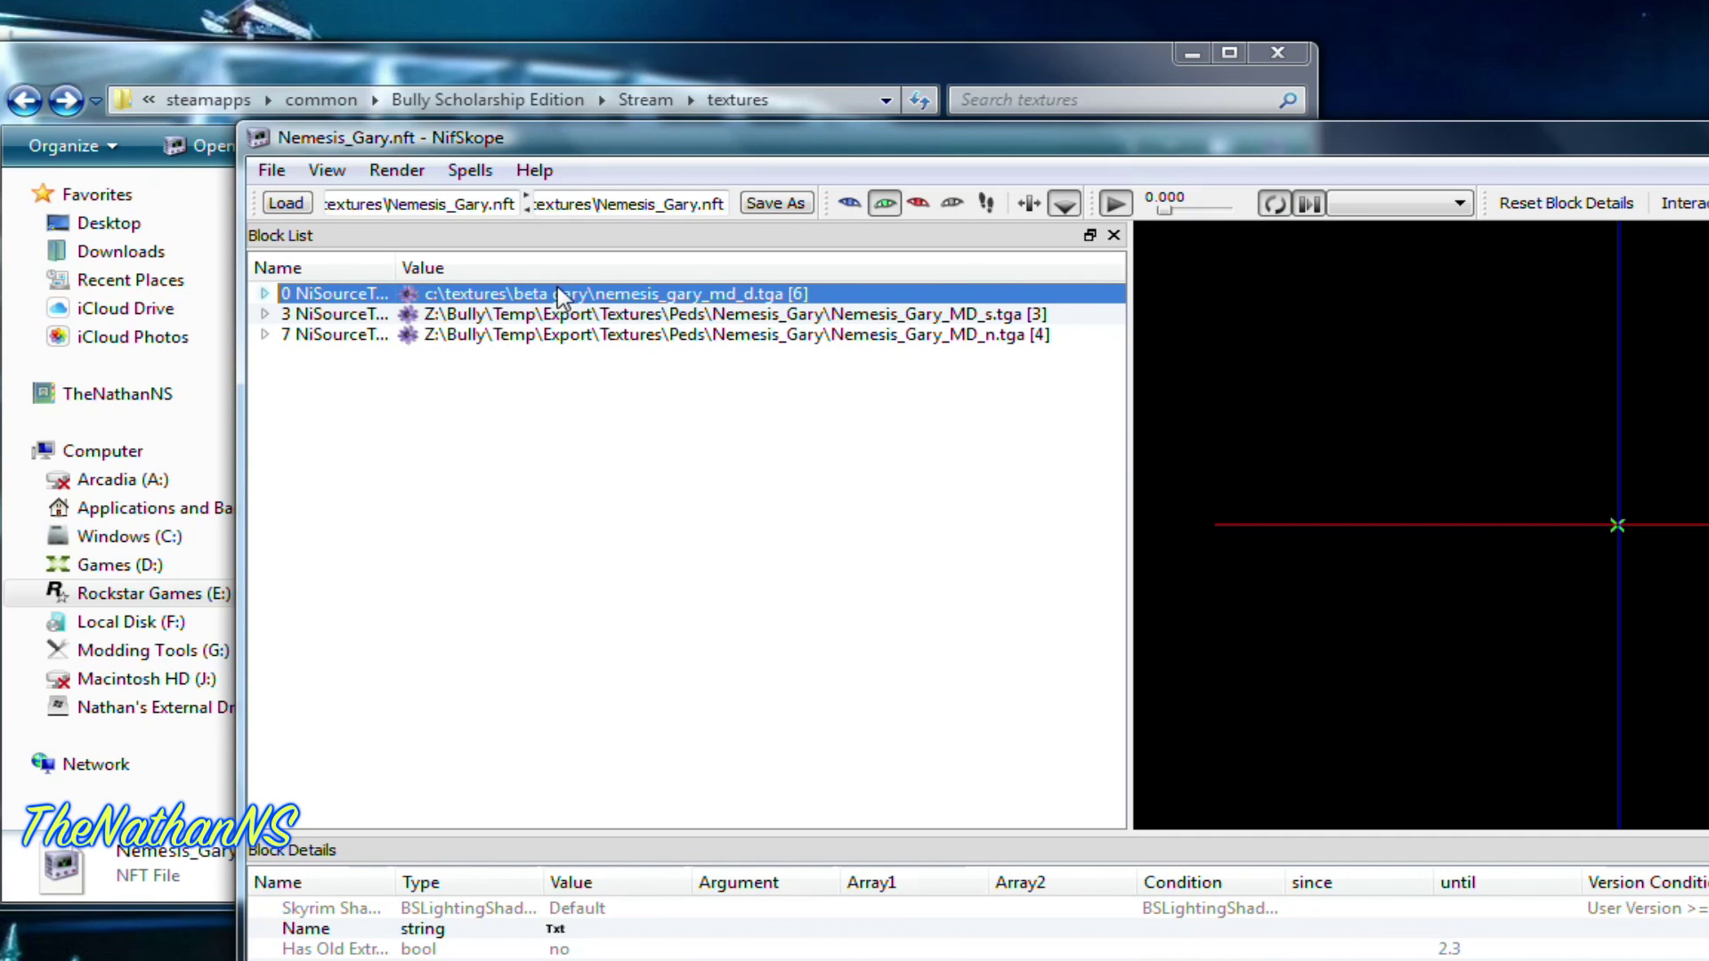
- Check the context menus for block 0 and texture block 7, then select texture block 3
right_click(561, 296)
mouse_move(665, 275)
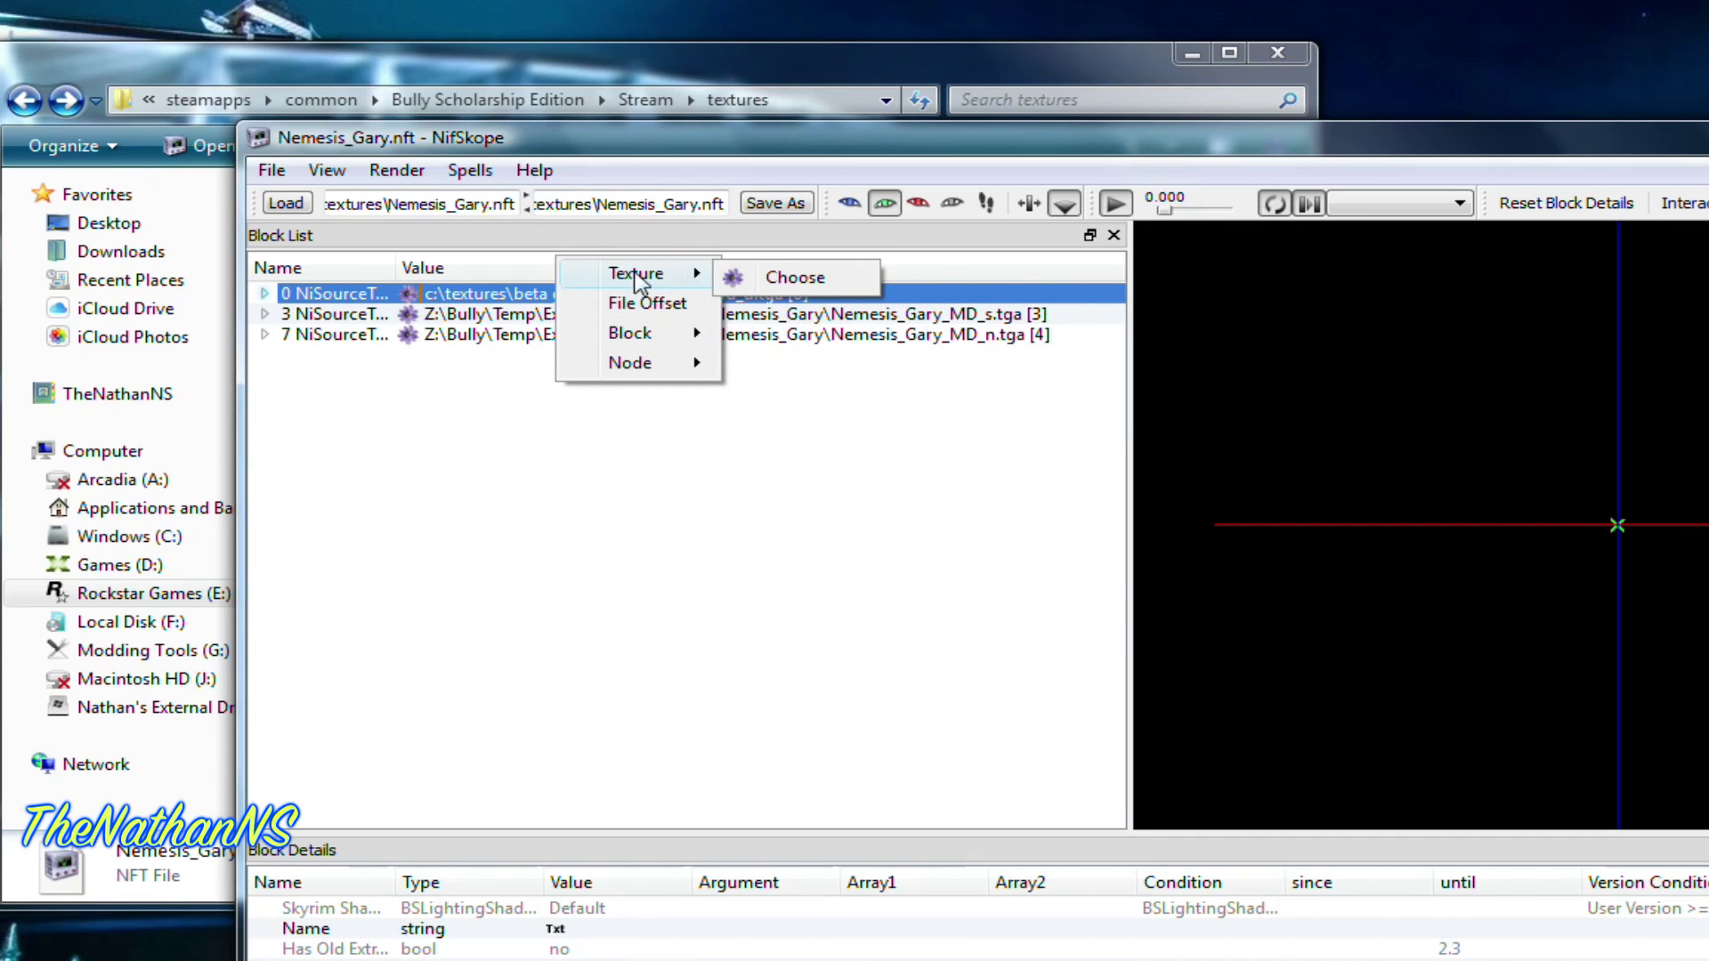
left_click(347, 361)
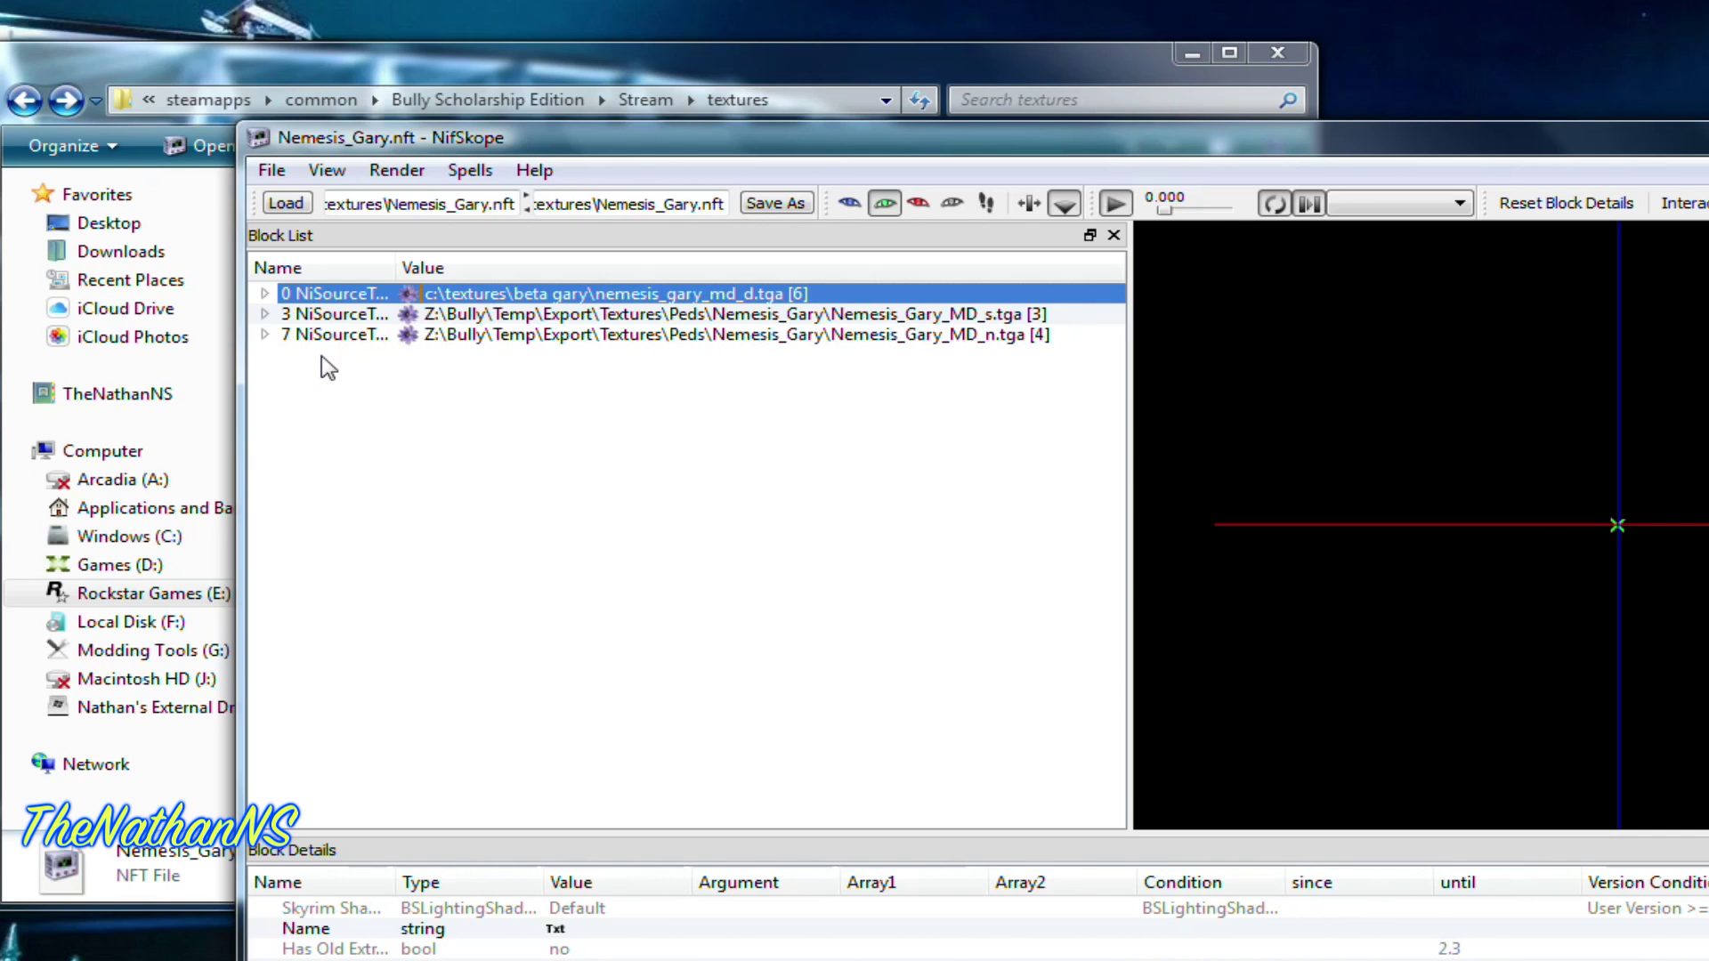
right_click(332, 363)
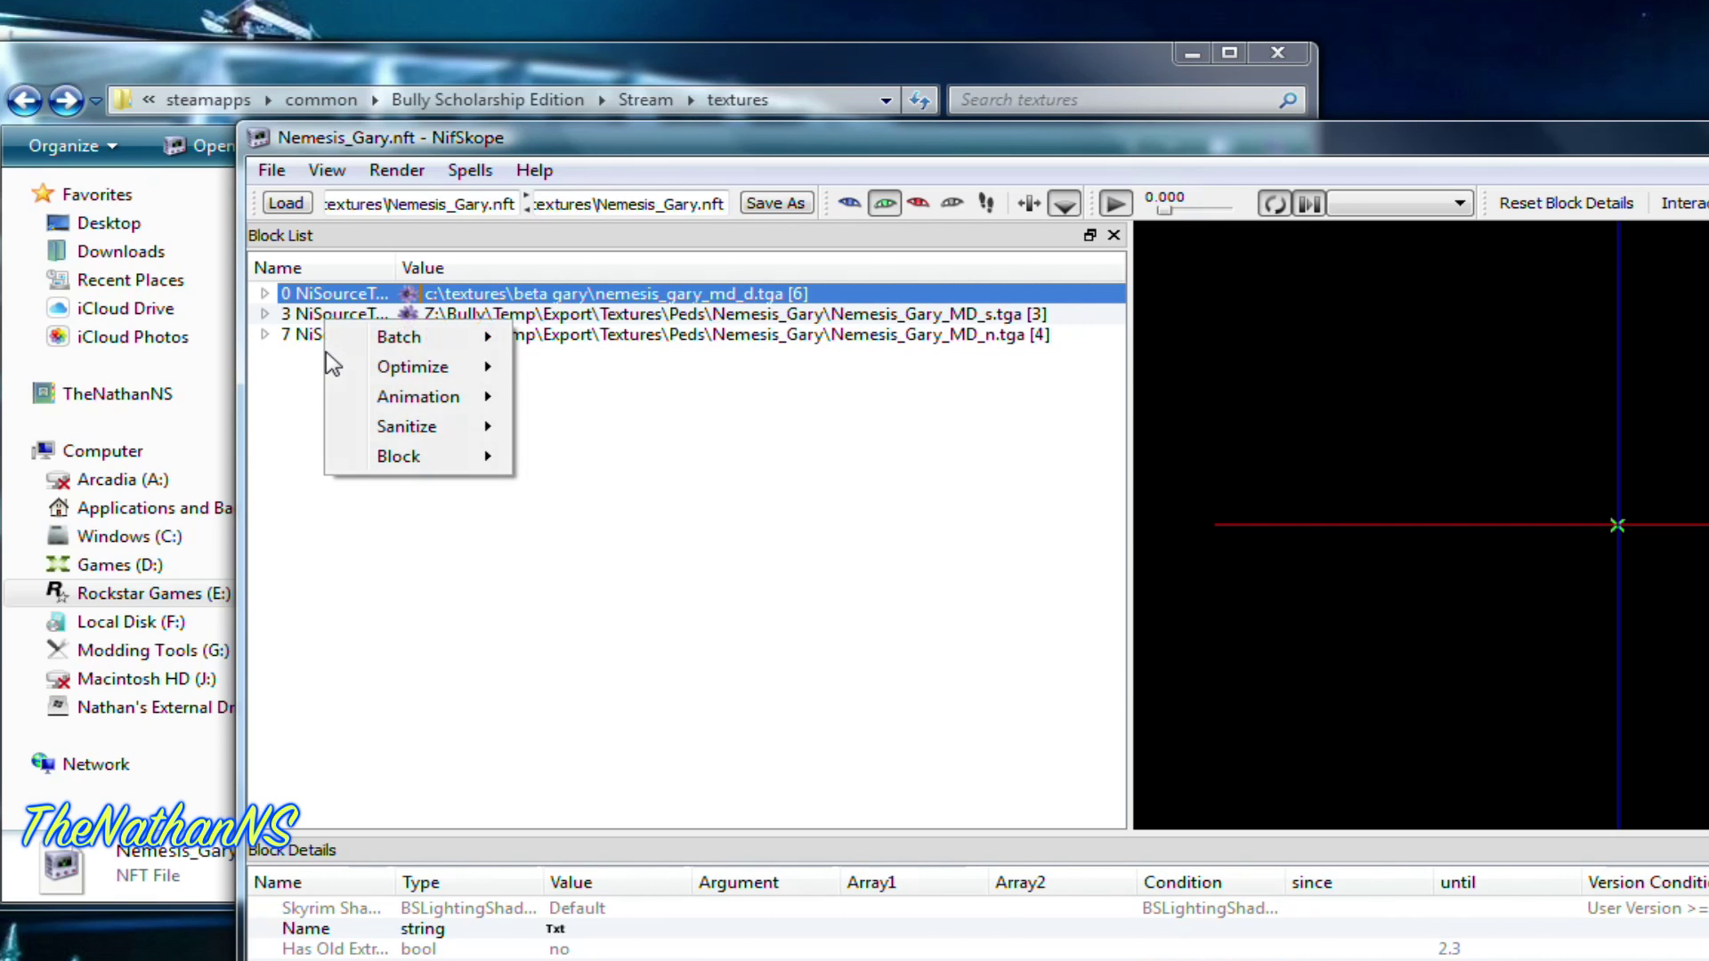
left_click(312, 351)
left_click(319, 344)
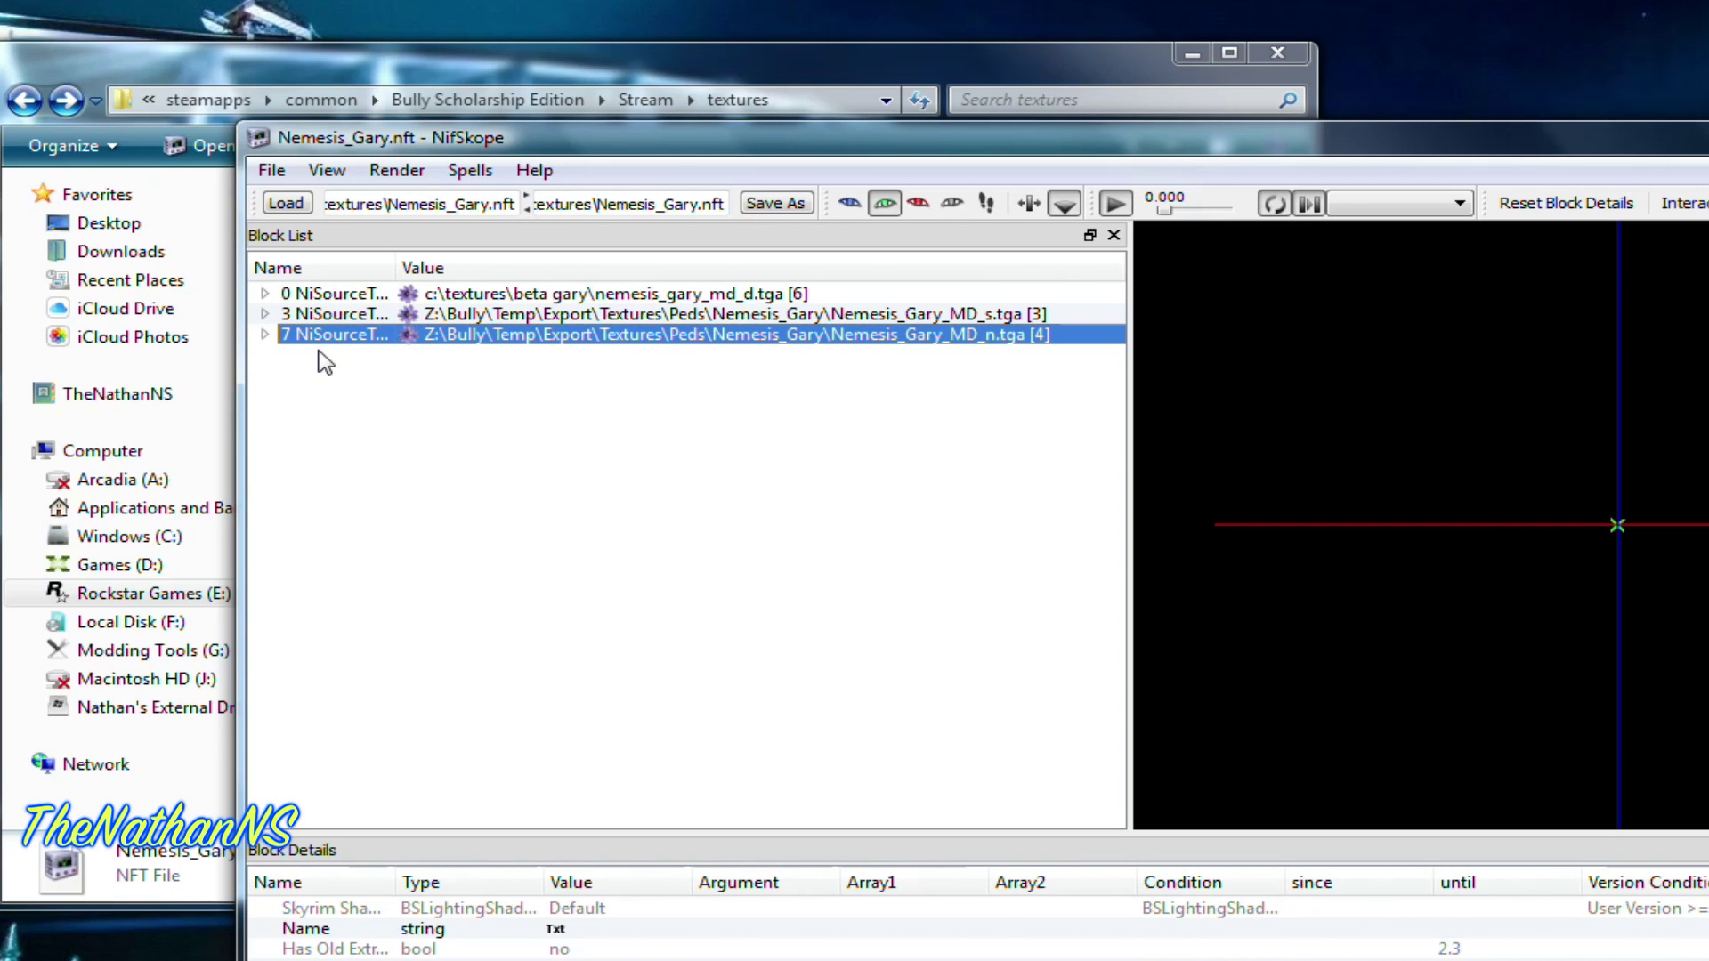
right_click(338, 353)
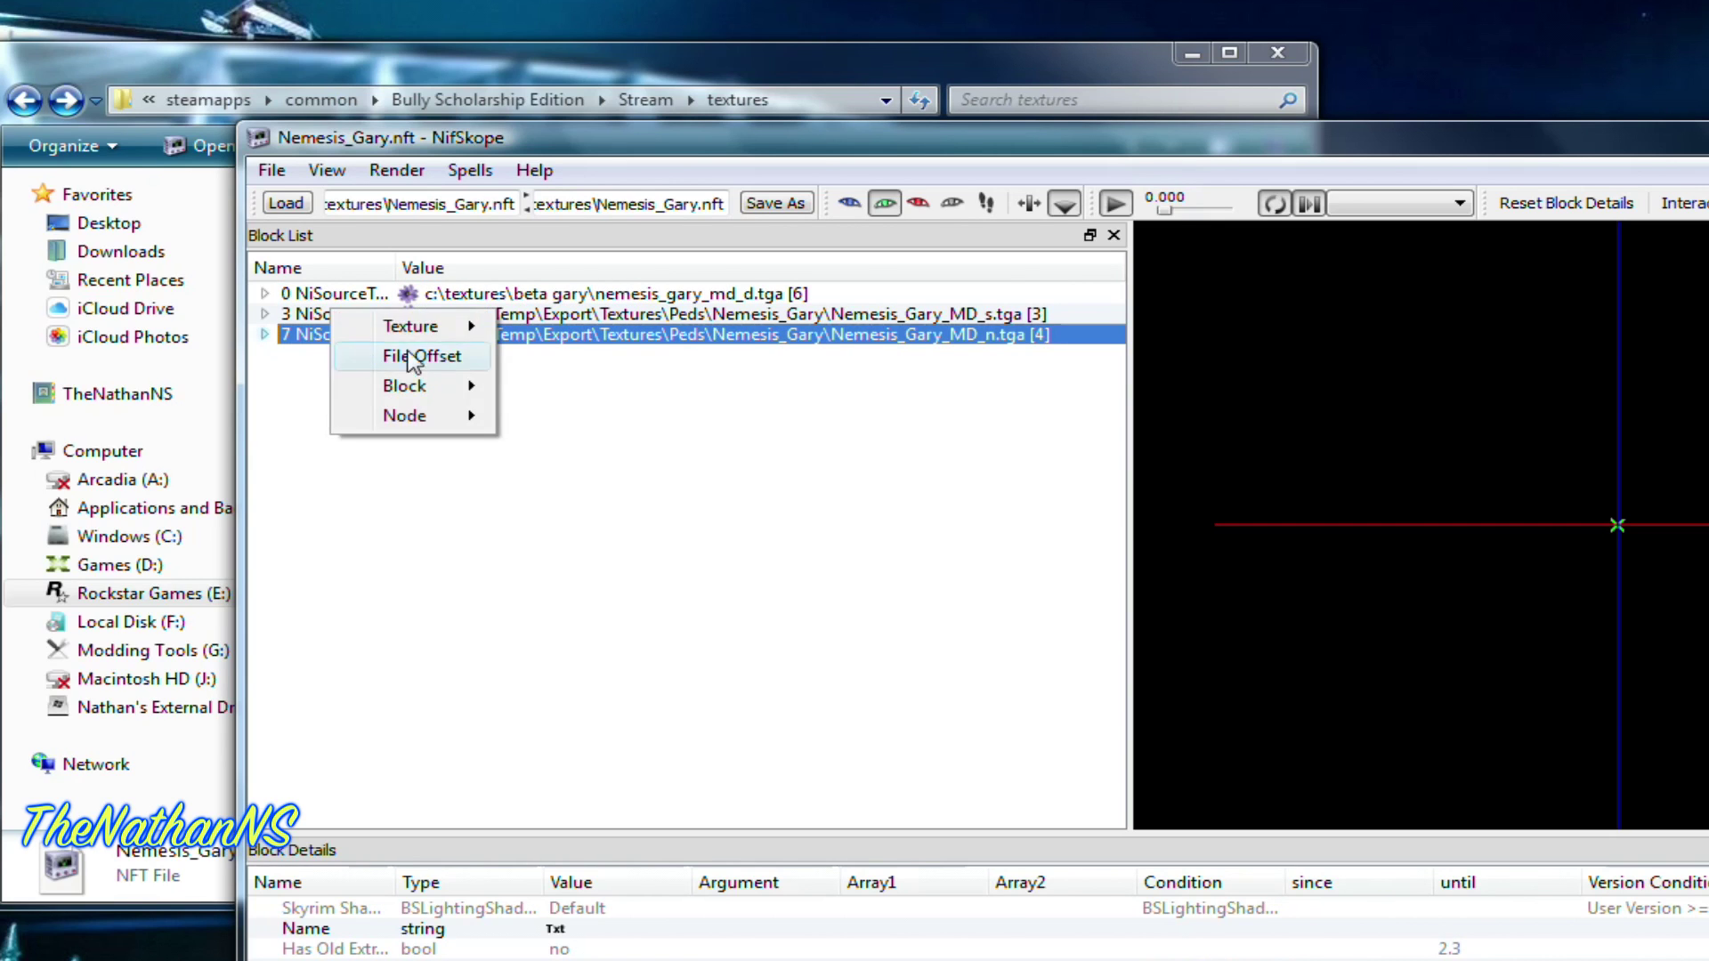
mouse_move(405, 416)
left_click(689, 317)
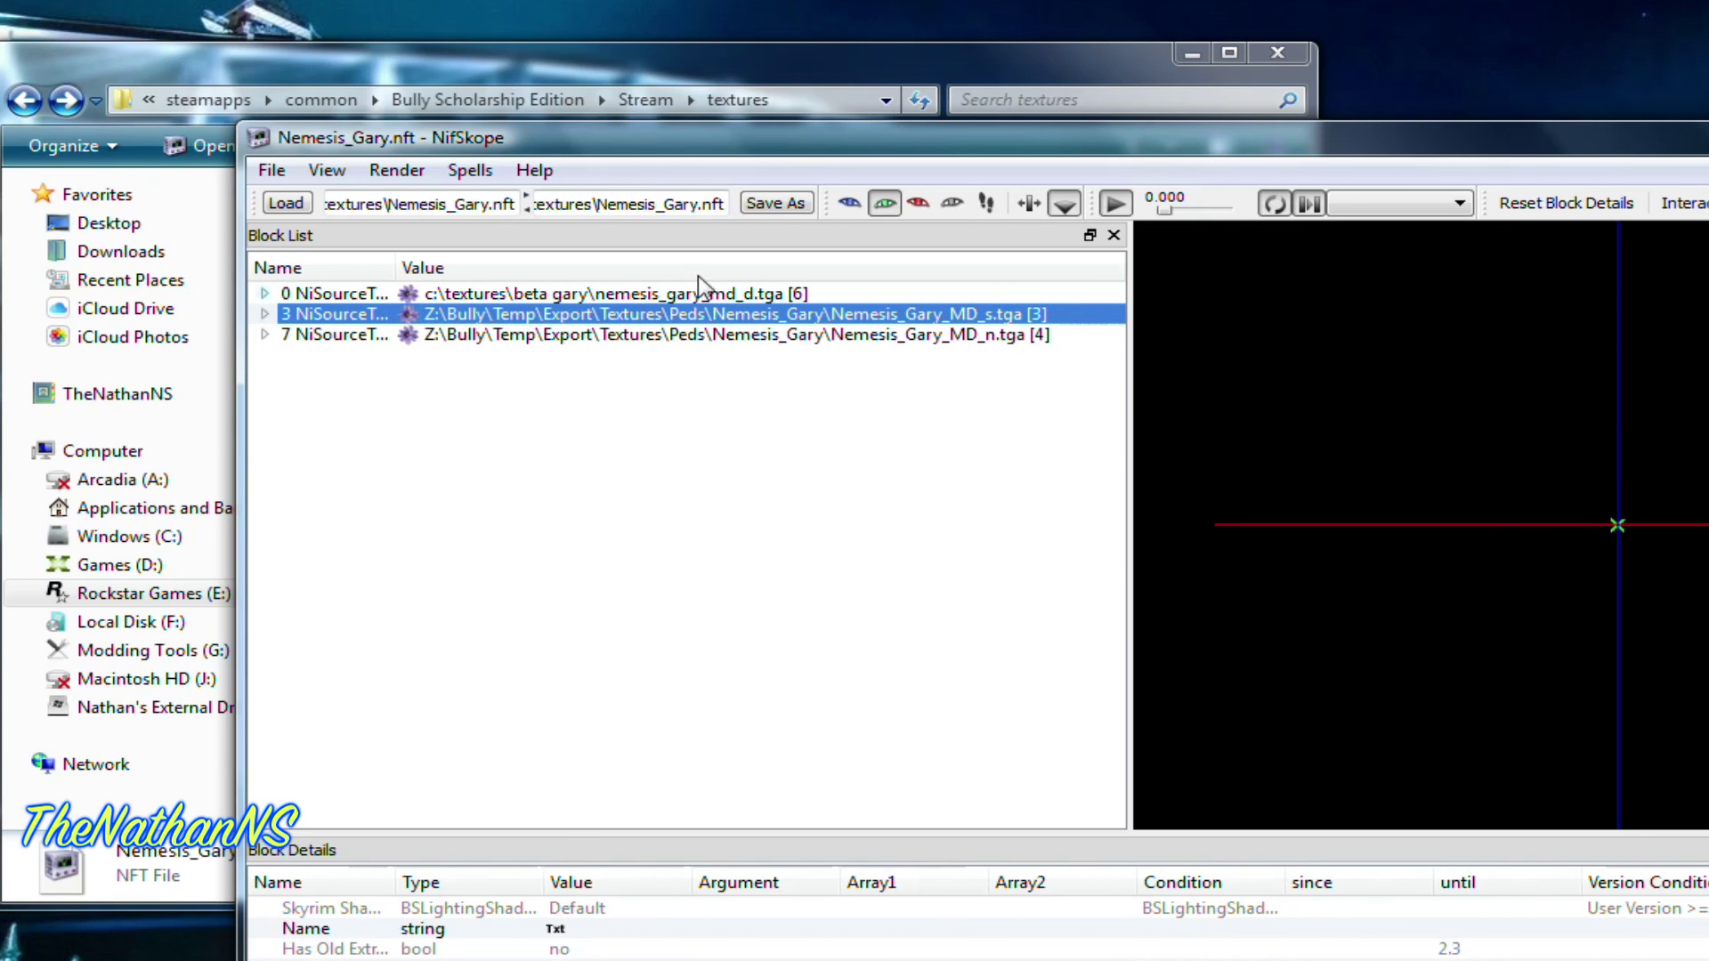
- Save As over Nemesis_Gary.nft, confirm replacement, close NifSkope, and go up to Stream
left_click(272, 170)
left_click(336, 233)
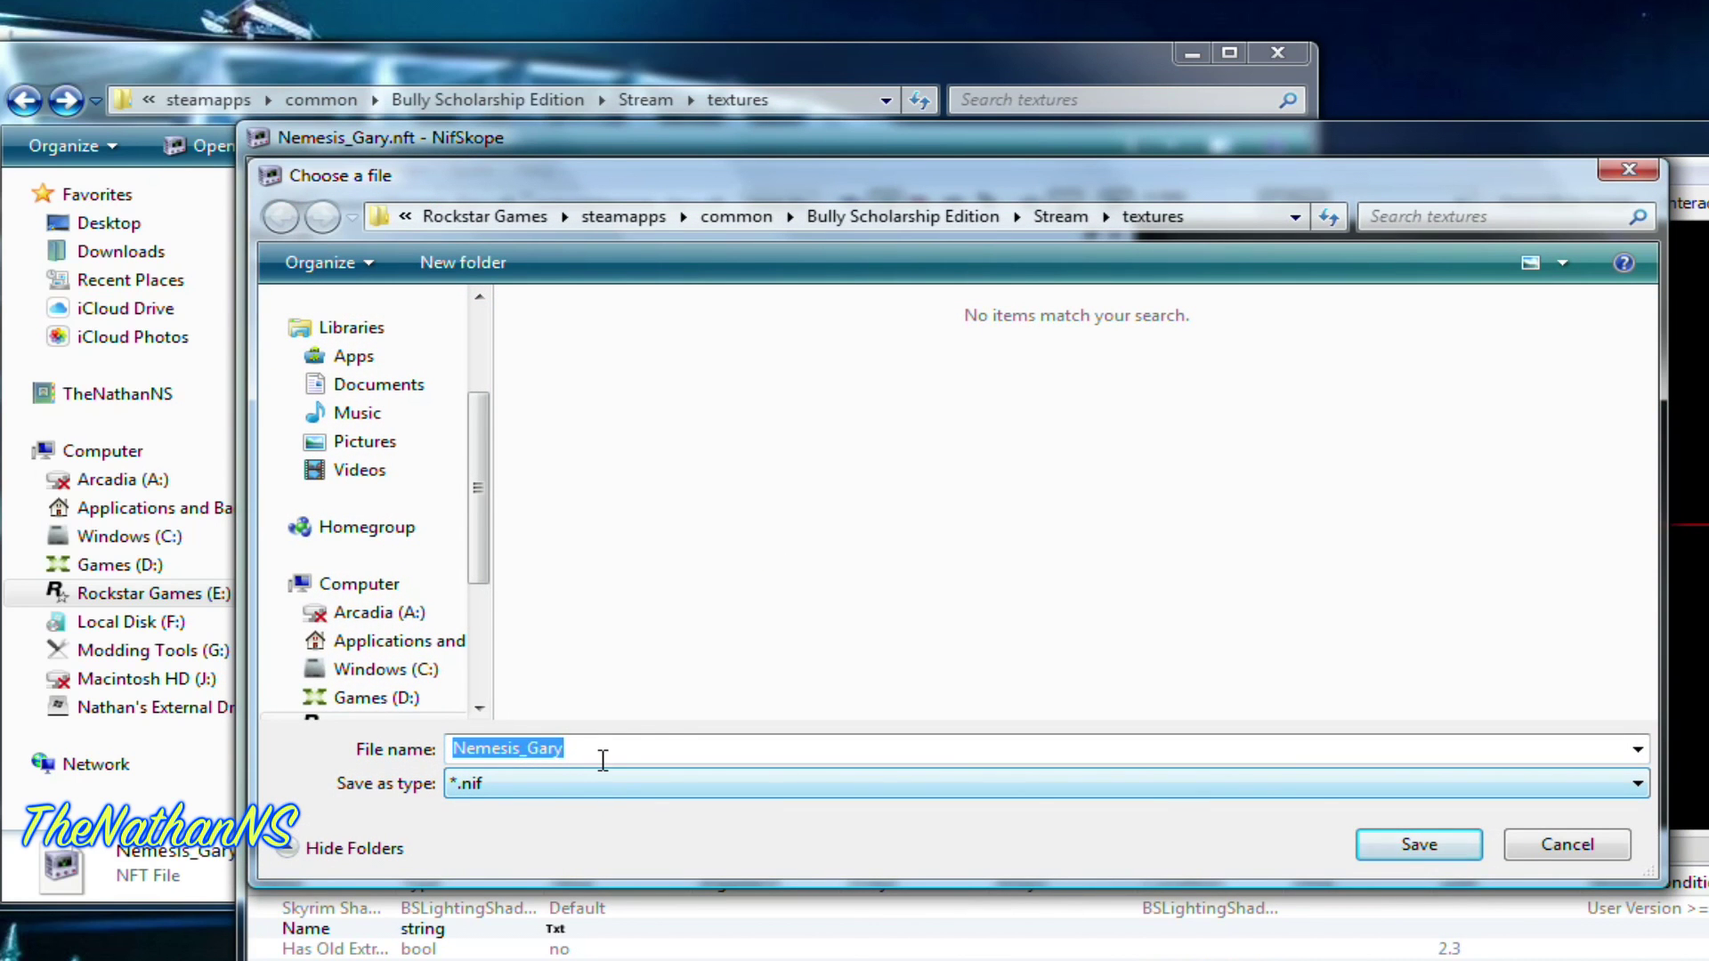
left_click(1461, 843)
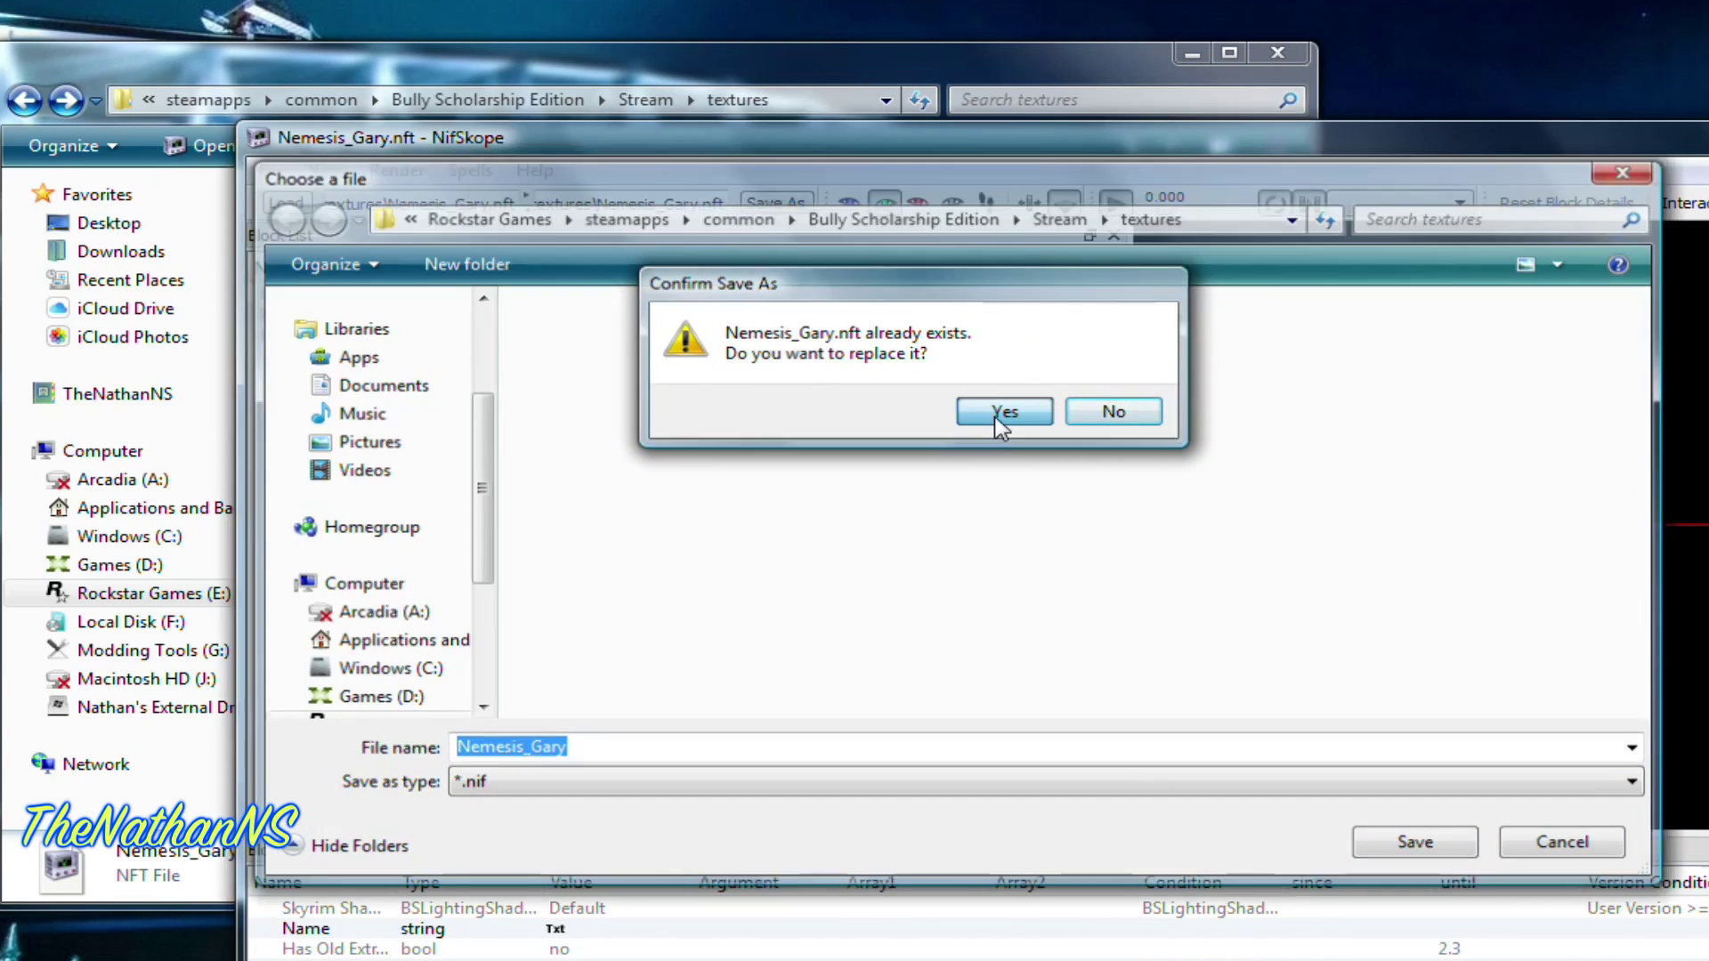
left_click(997, 413)
key("alt+F4")
left_click(648, 101)
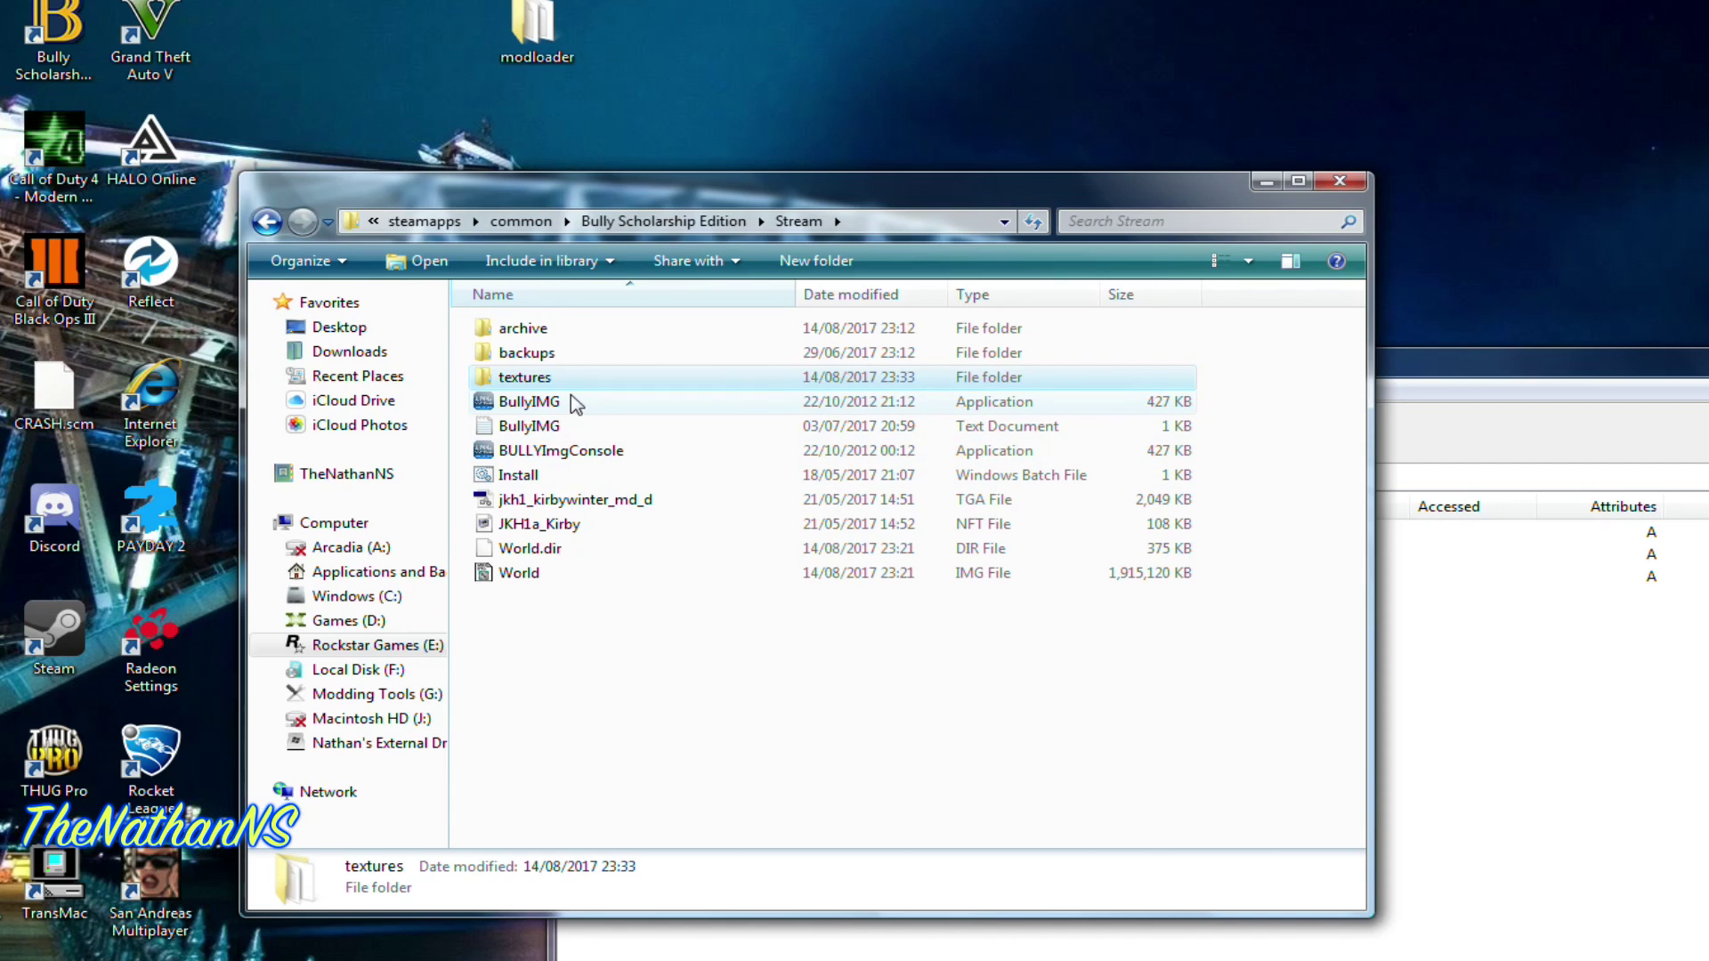
- Run the Install batch file in the Stream folder
double_click(551, 476)
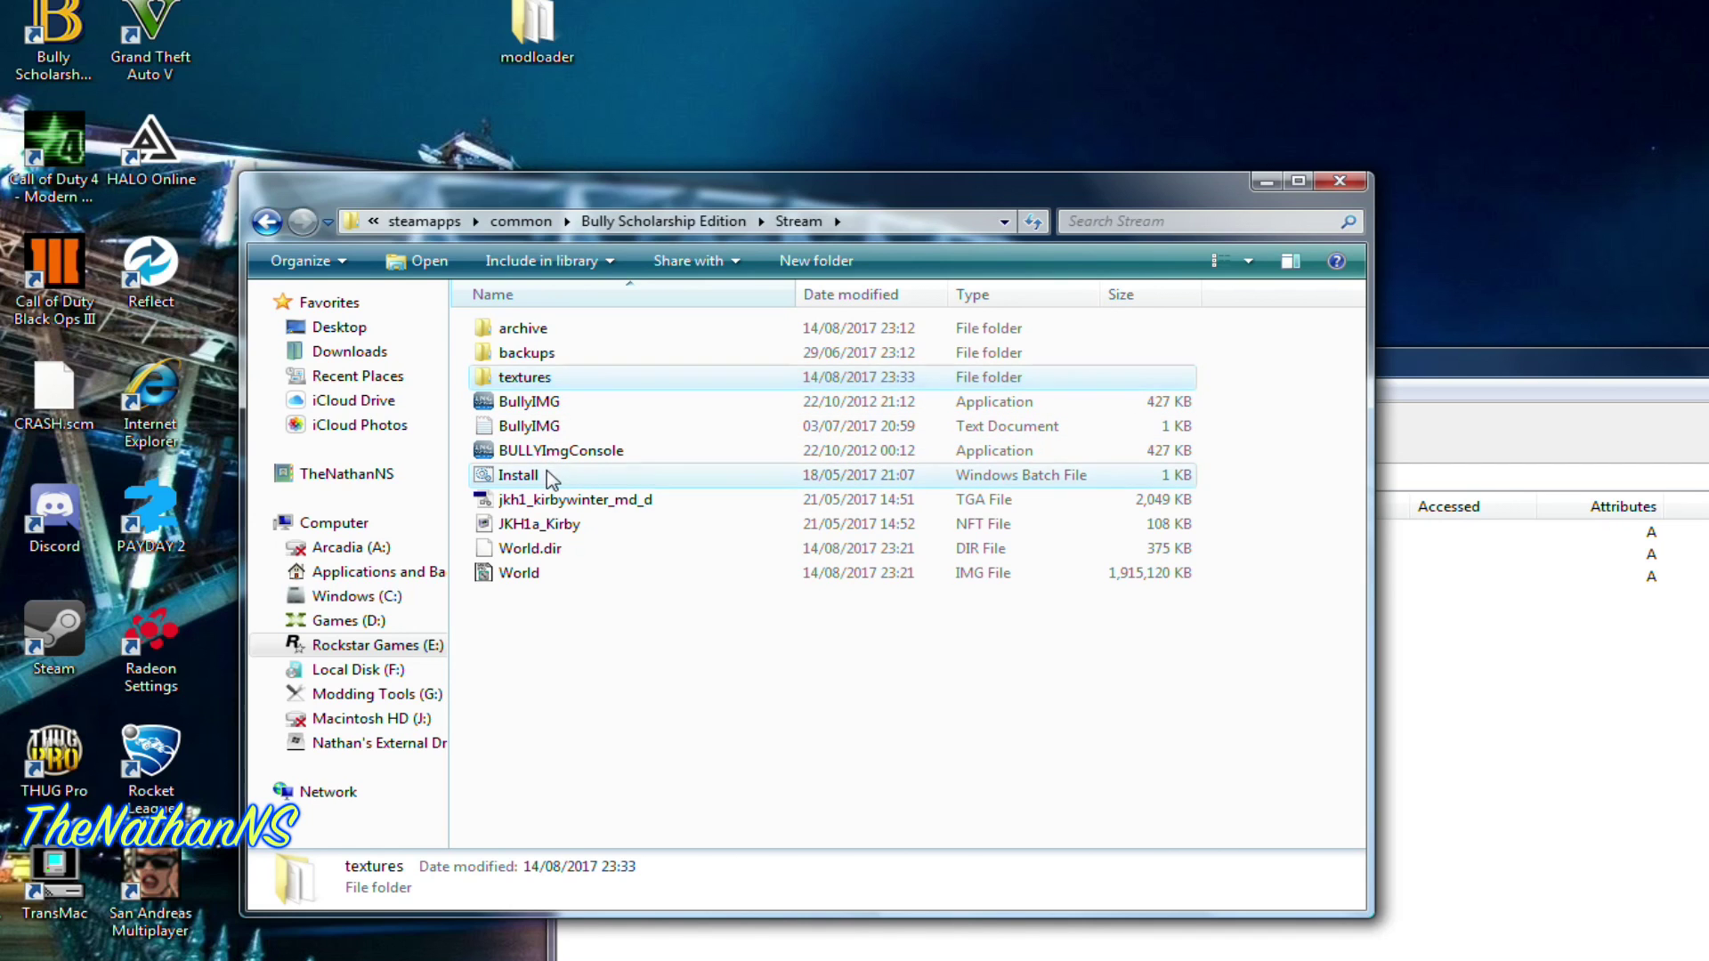